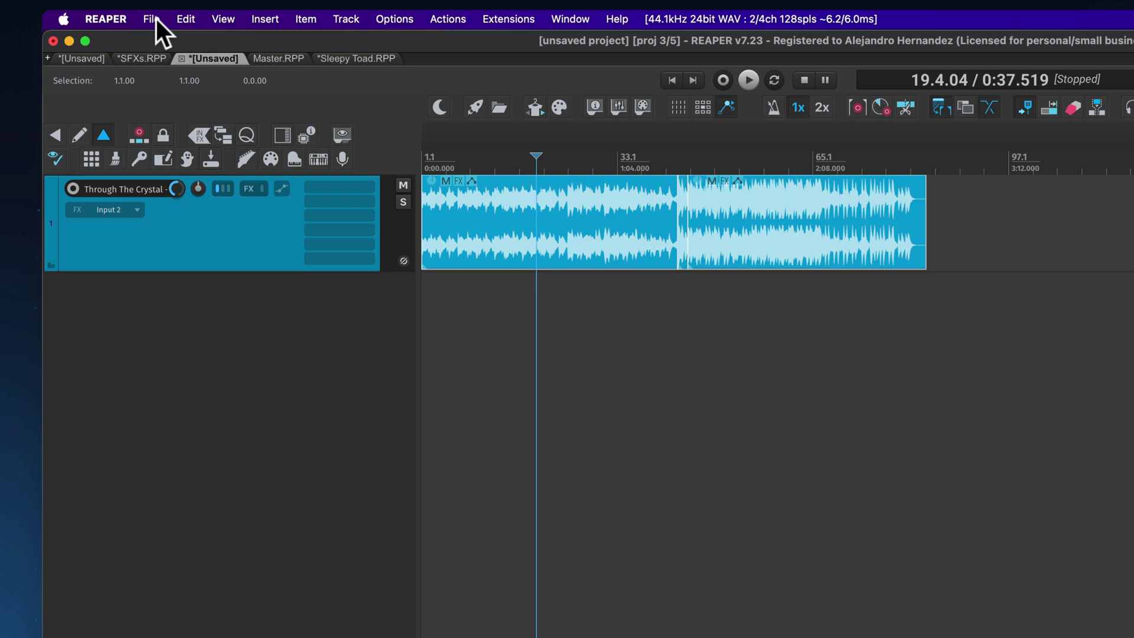
# Step: Open the Render to File dialog from the File menu for the current project
pyautogui.click(152, 19)
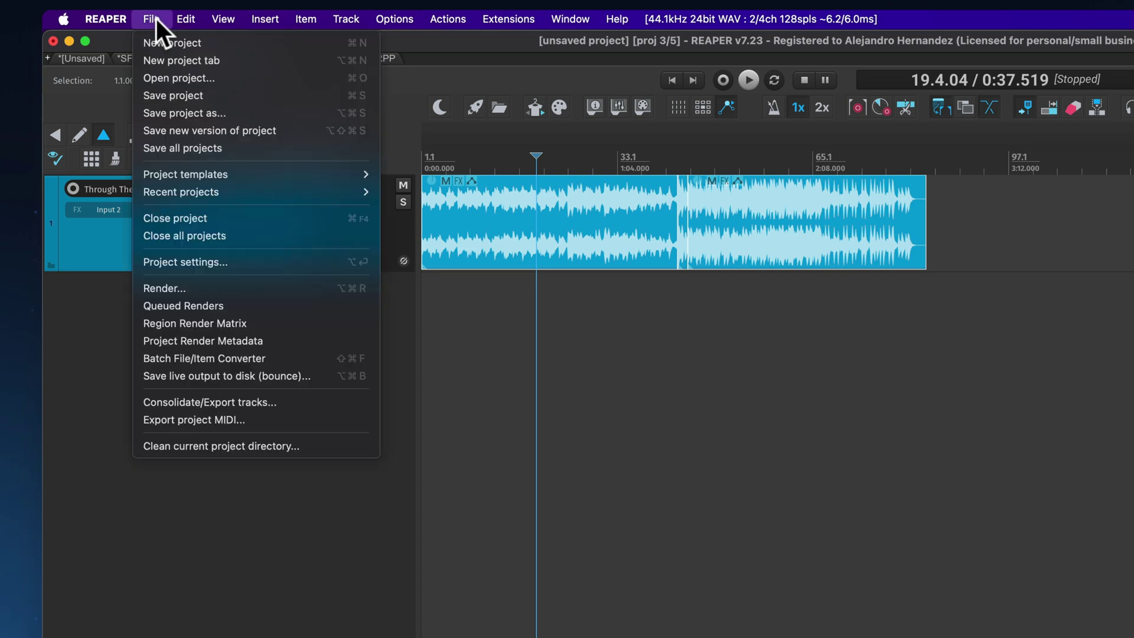
pyautogui.click(194, 284)
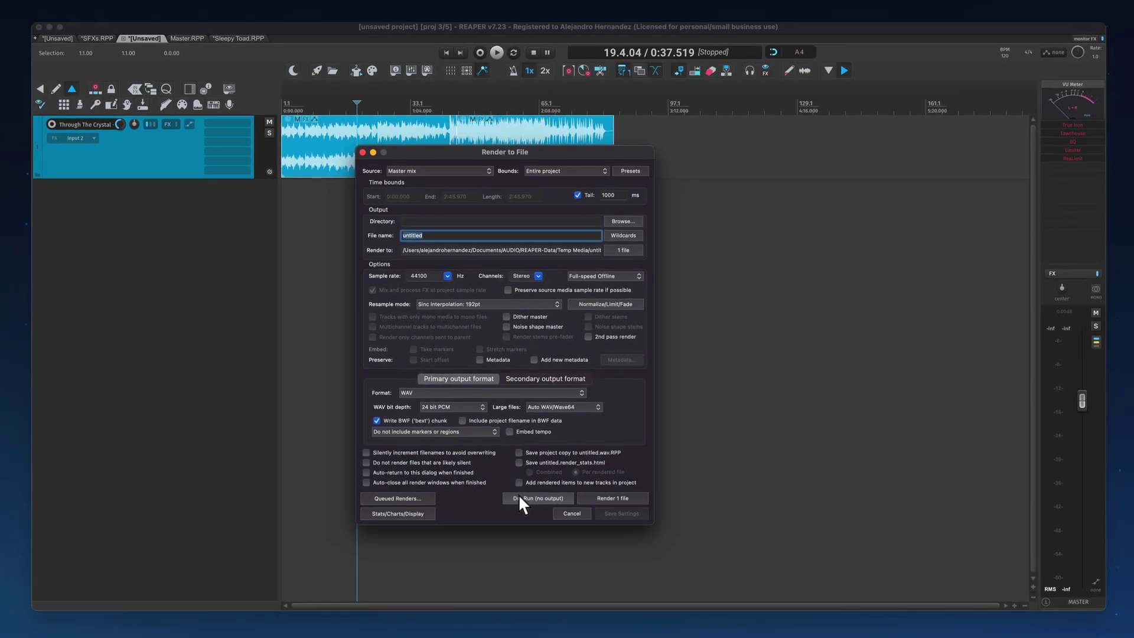
# Step: Dry-run the master mix render, then move the edit cursor to about 0:23 and 2:16
pyautogui.click(517, 501)
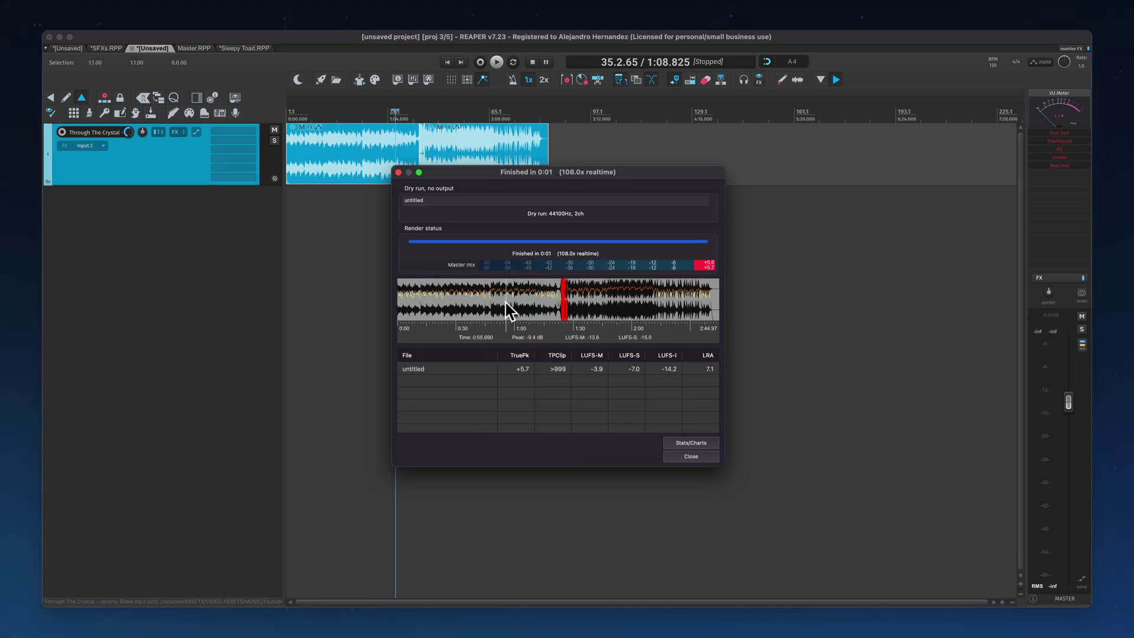
pyautogui.click(451, 307)
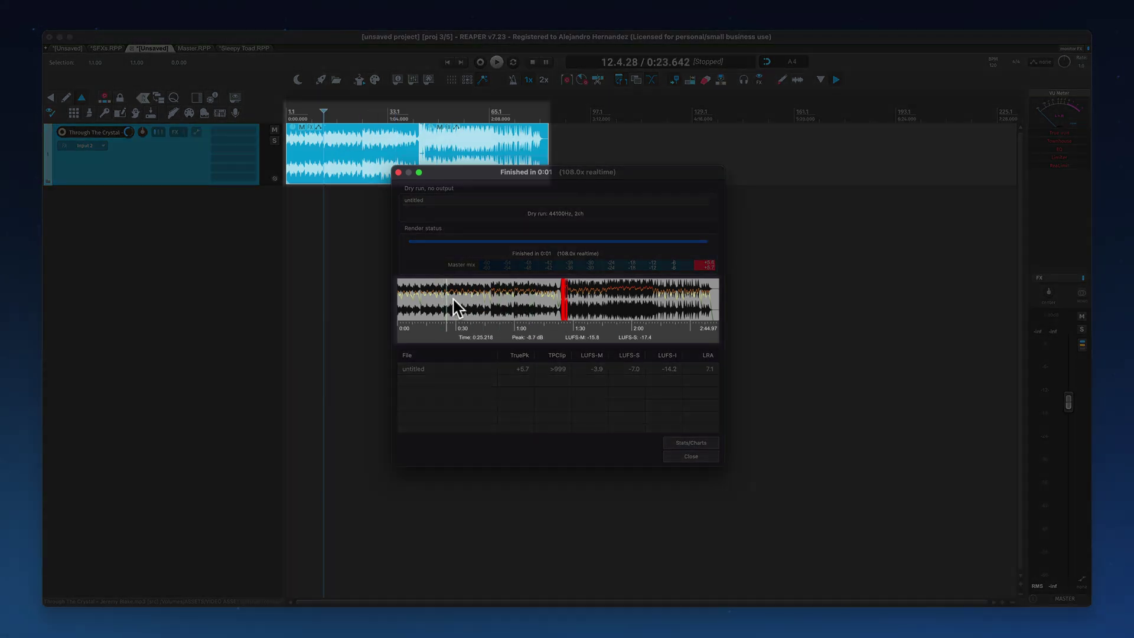
pyautogui.click(662, 304)
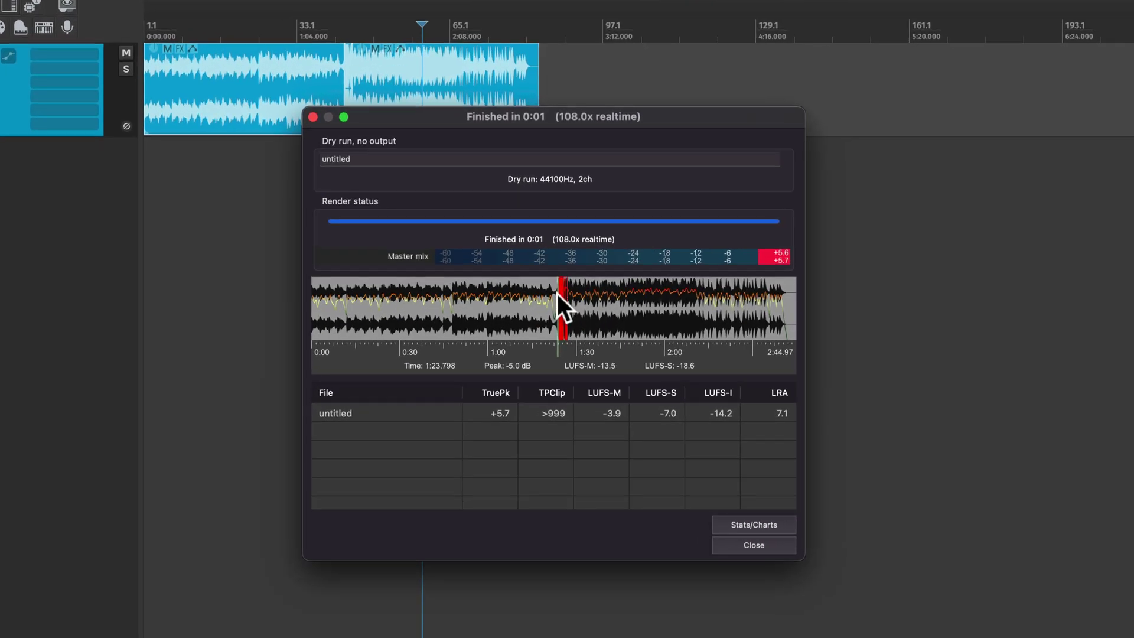
# Step: Reopen the dry-run results modelessly and play the song from about 1:22
pyautogui.rightClick(561, 289)
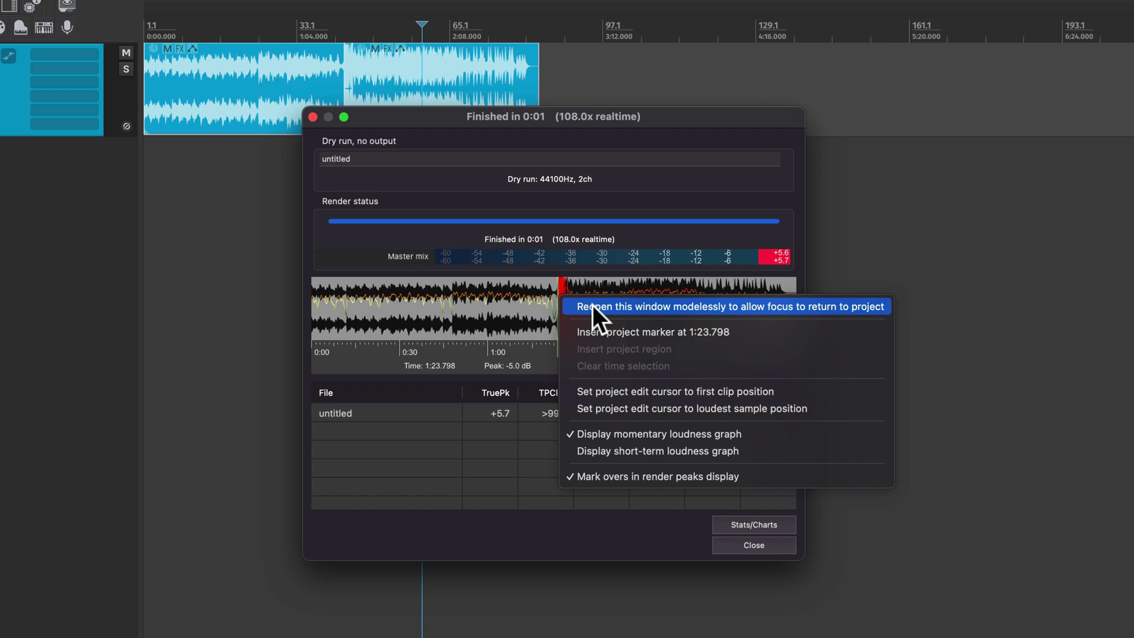
pyautogui.click(593, 306)
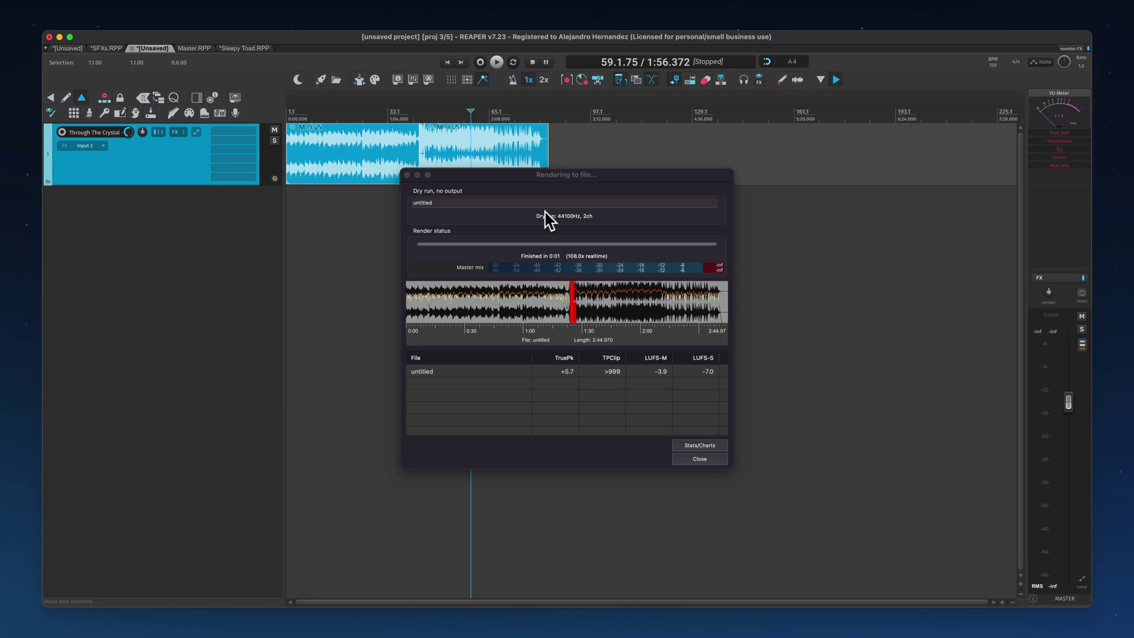
pyautogui.click(570, 311)
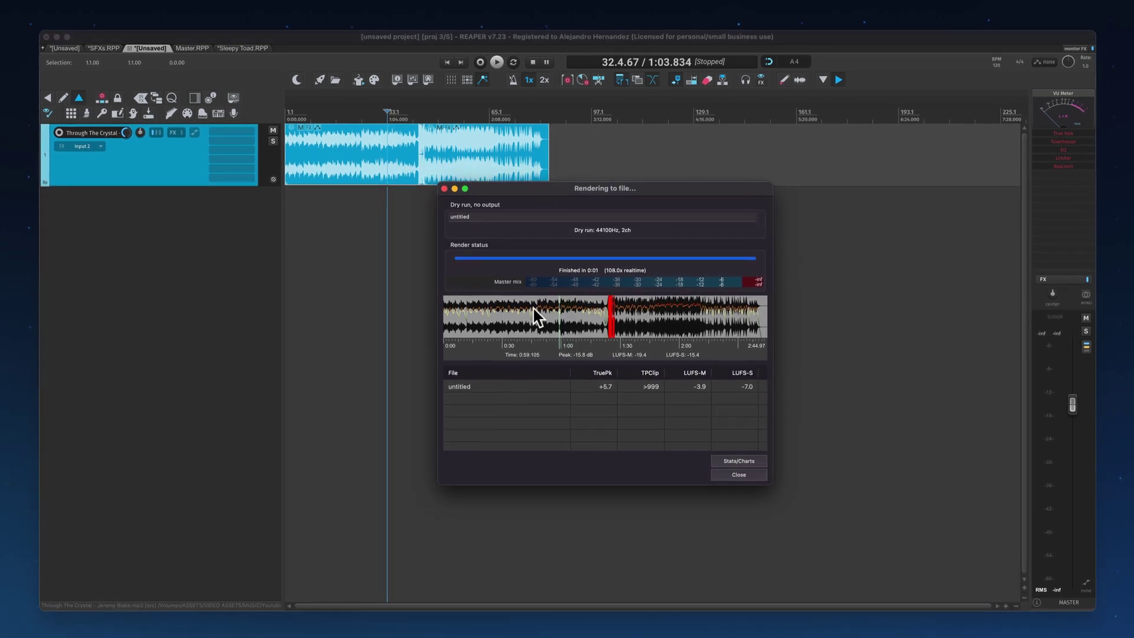
pyautogui.click(543, 318)
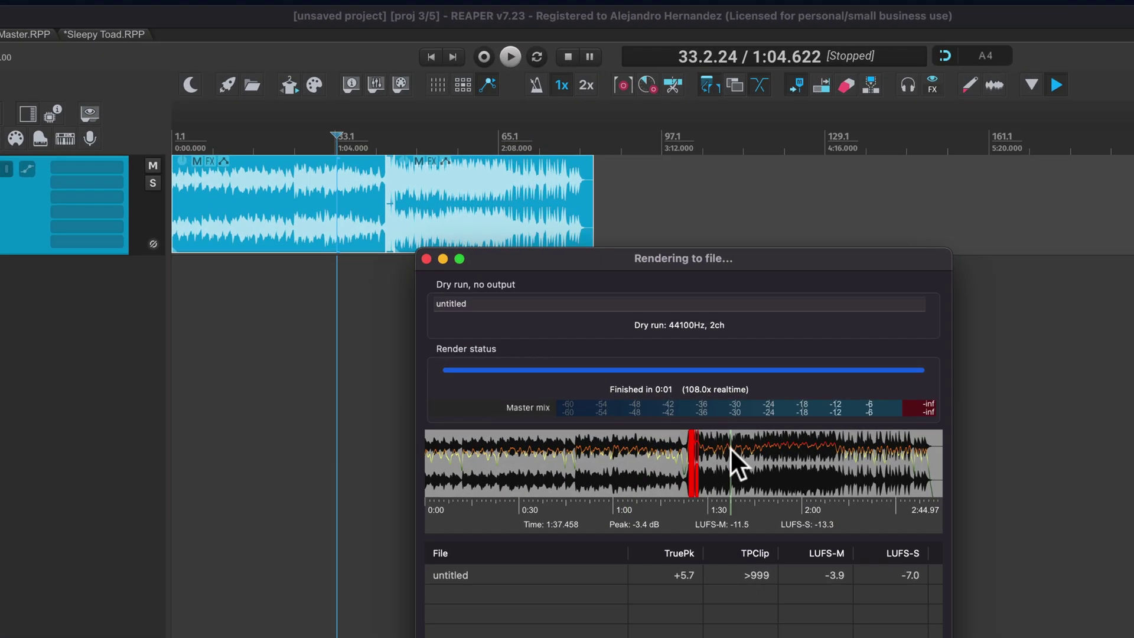
pyautogui.click(730, 447)
pyautogui.click(693, 472)
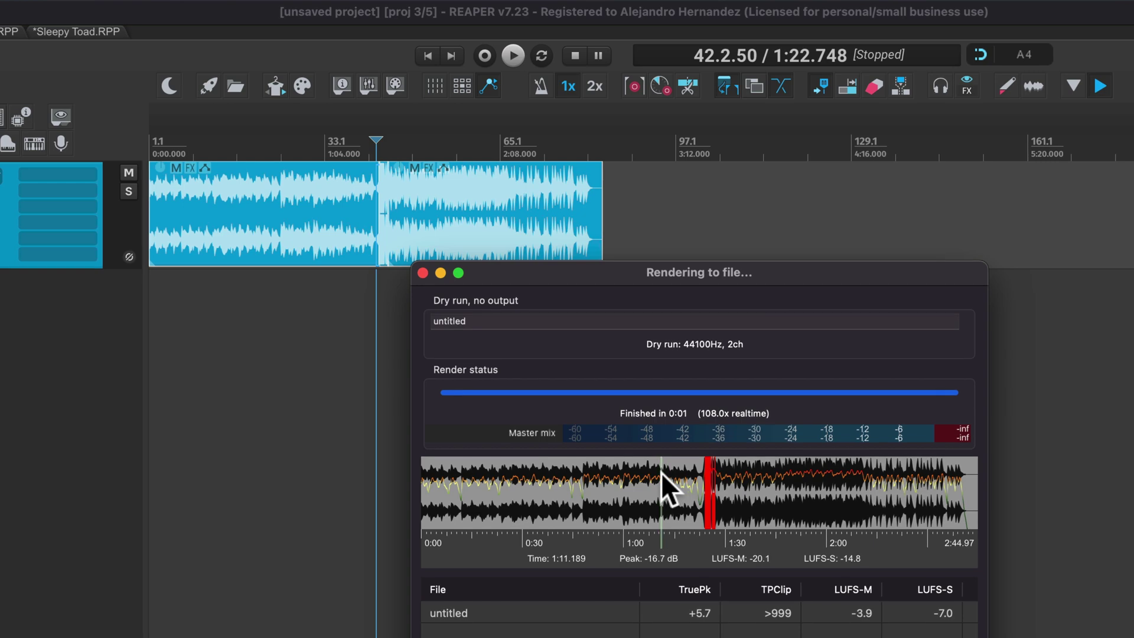
pyautogui.press('space')
pyautogui.press('space')
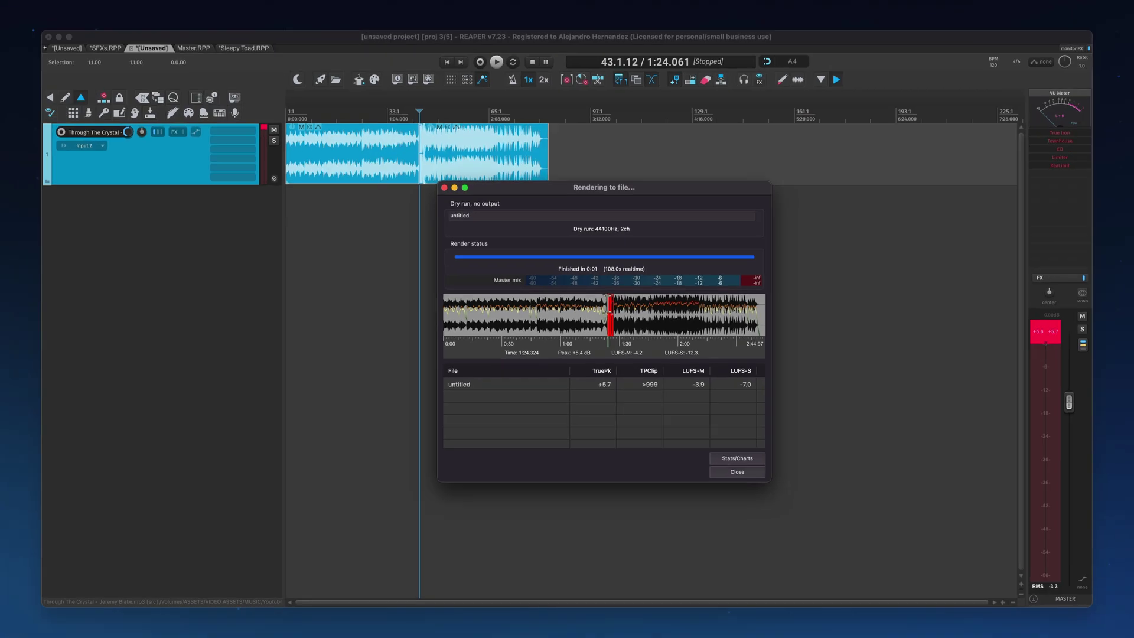
# Step: Lower the volume of the loud second item
pyautogui.scroll(5, 430, 147)
pyautogui.moveTo(429, 145)
pyautogui.mouseDown()
pyautogui.moveTo(416, 150)
pyautogui.moveTo(402, 130)
pyautogui.mouseUp()
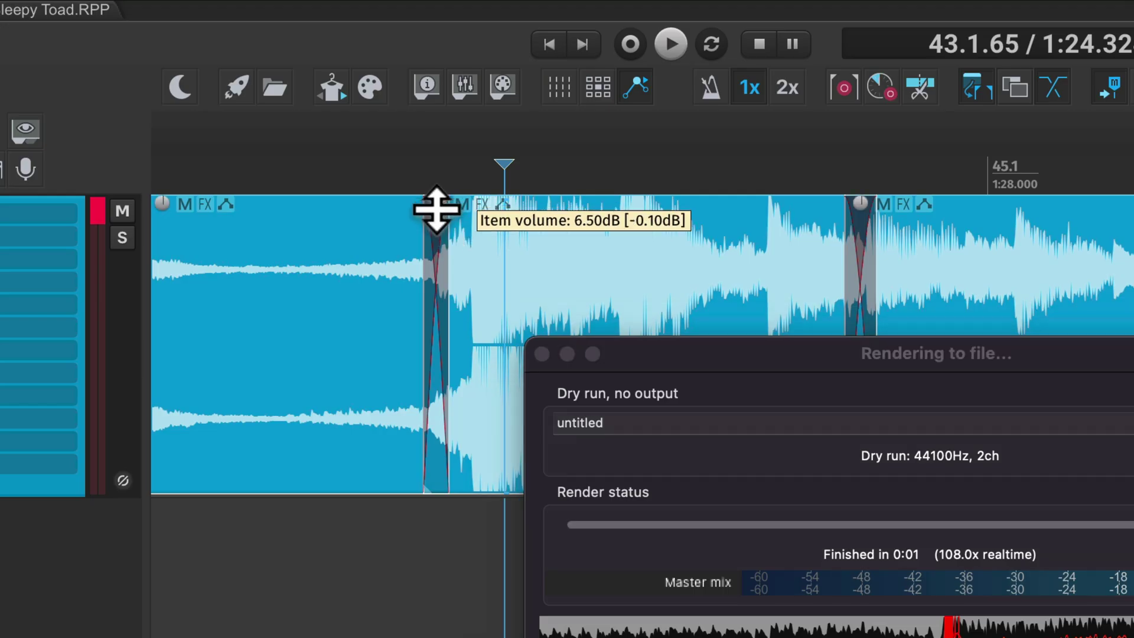
pyautogui.moveTo(436, 210); pyautogui.dragTo(425, 248)
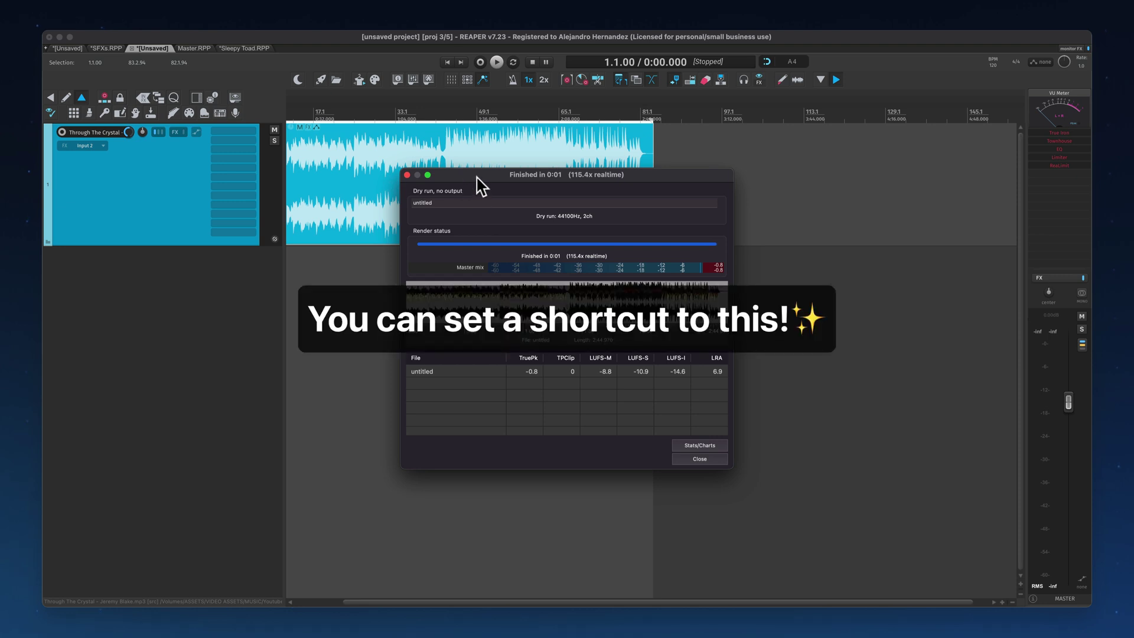
# Step: Move the results window aside and view the render statistics charts in the web browser
pyautogui.moveTo(476, 177); pyautogui.dragTo(449, 169)
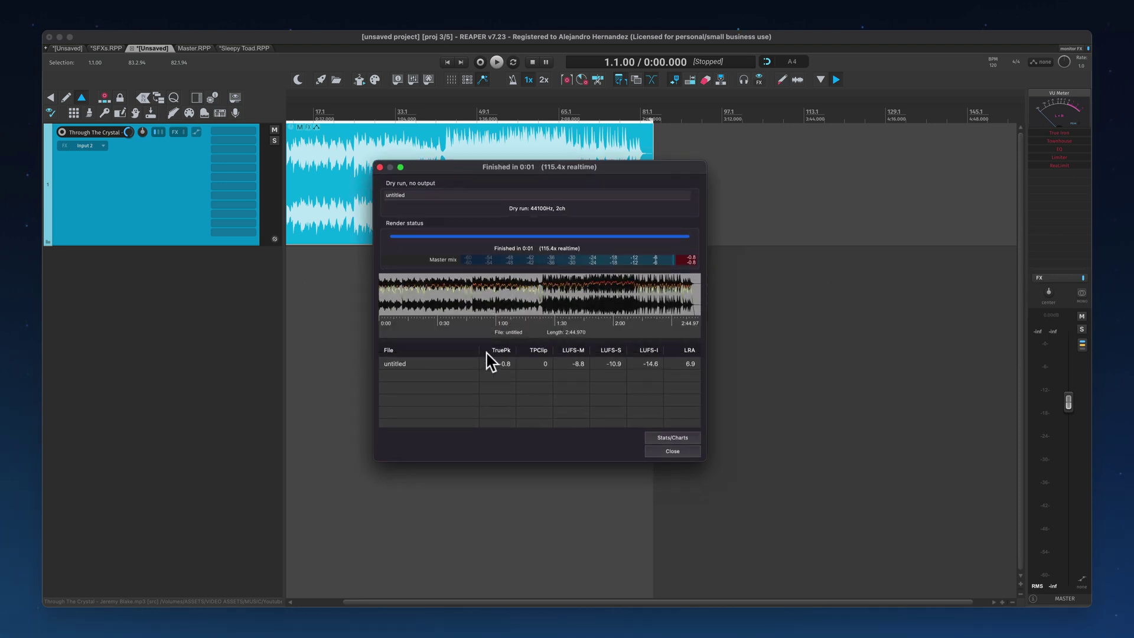
pyautogui.click(664, 437)
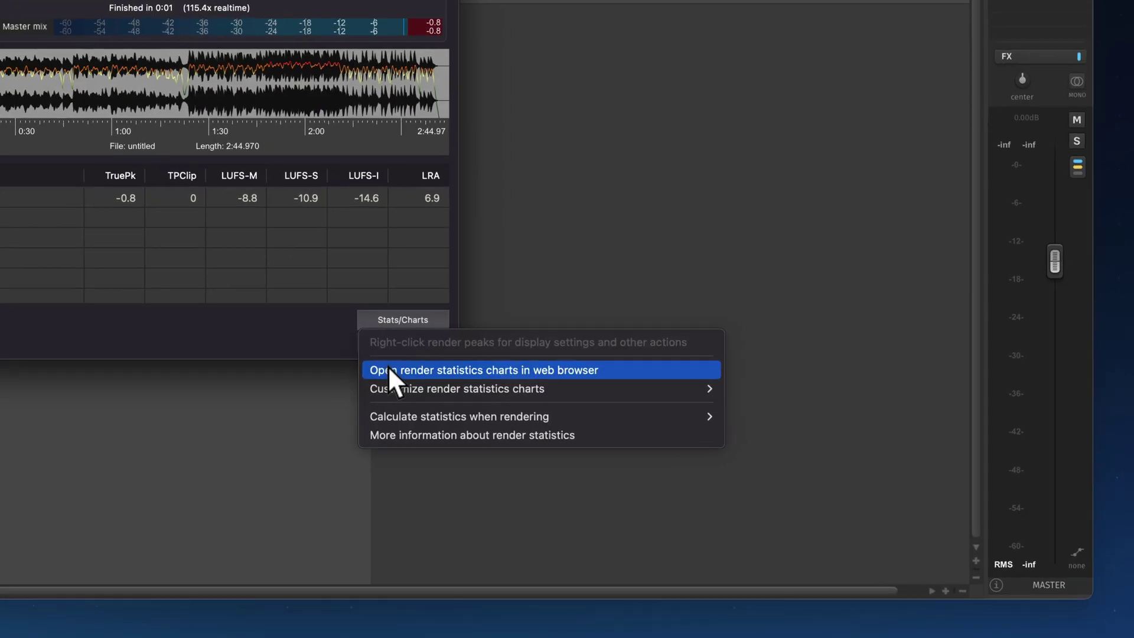
pyautogui.click(658, 466)
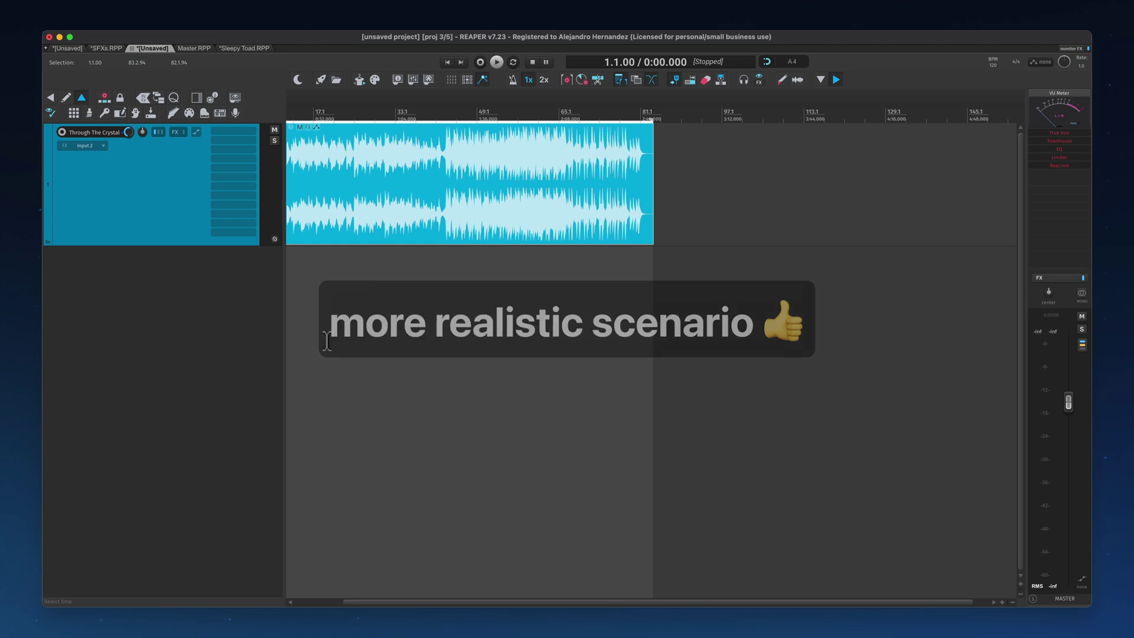
# Step: In the Master project, select all items on the MASTERED track
pyautogui.click(206, 50)
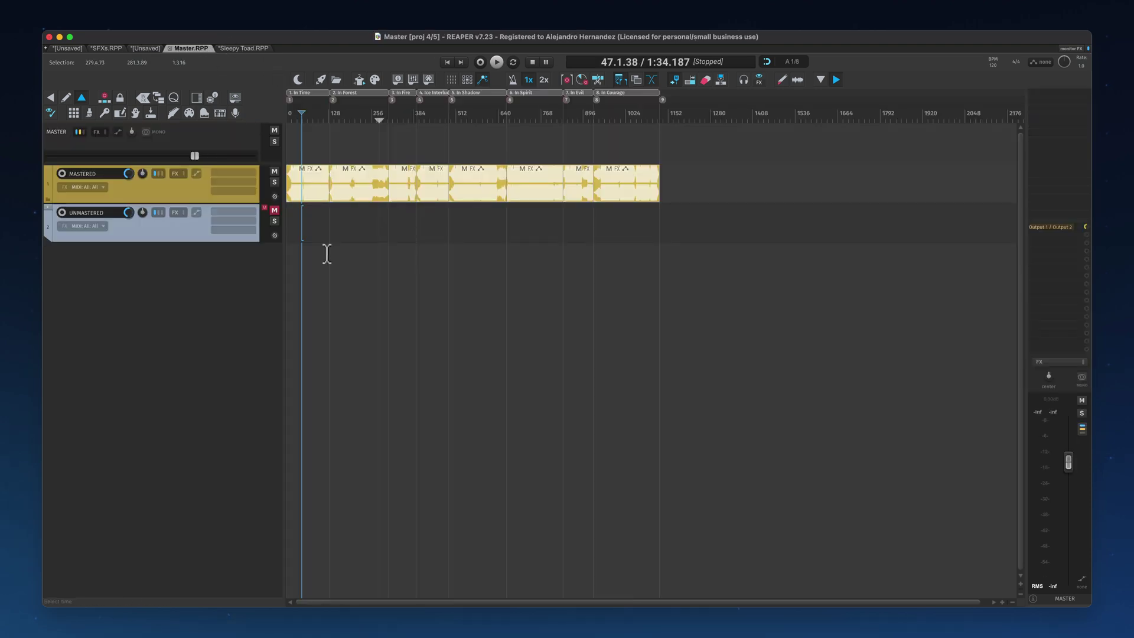
pyautogui.moveTo(296, 198)
pyautogui.mouseDown()
pyautogui.moveTo(1061, 251)
pyautogui.moveTo(1081, 263)
pyautogui.mouseUp()
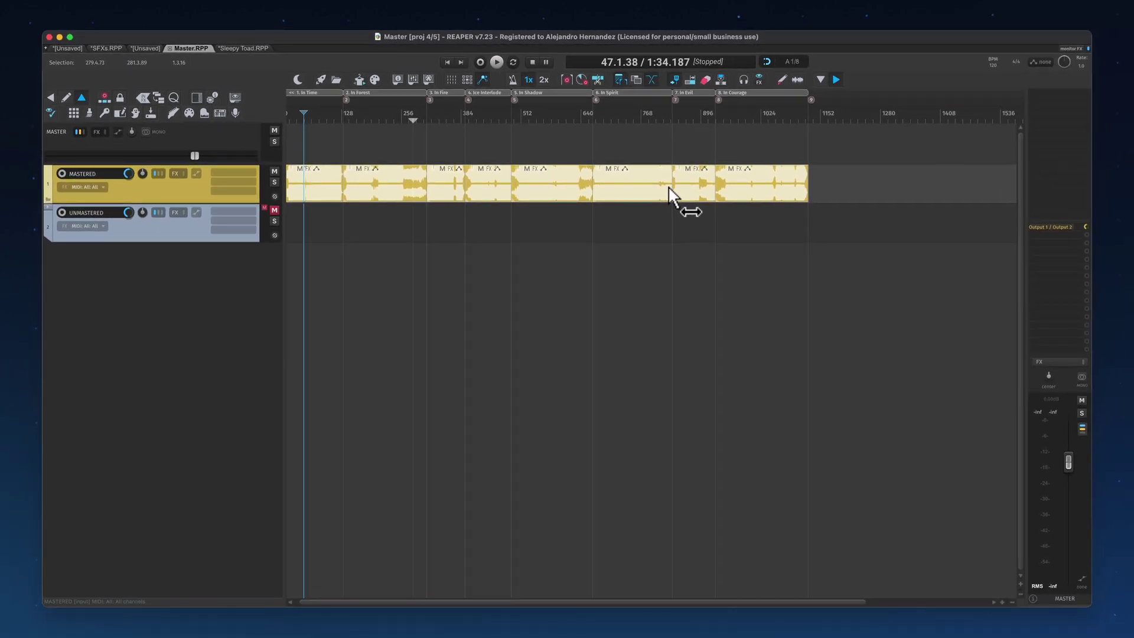
pyautogui.scroll(-2, 669, 195)
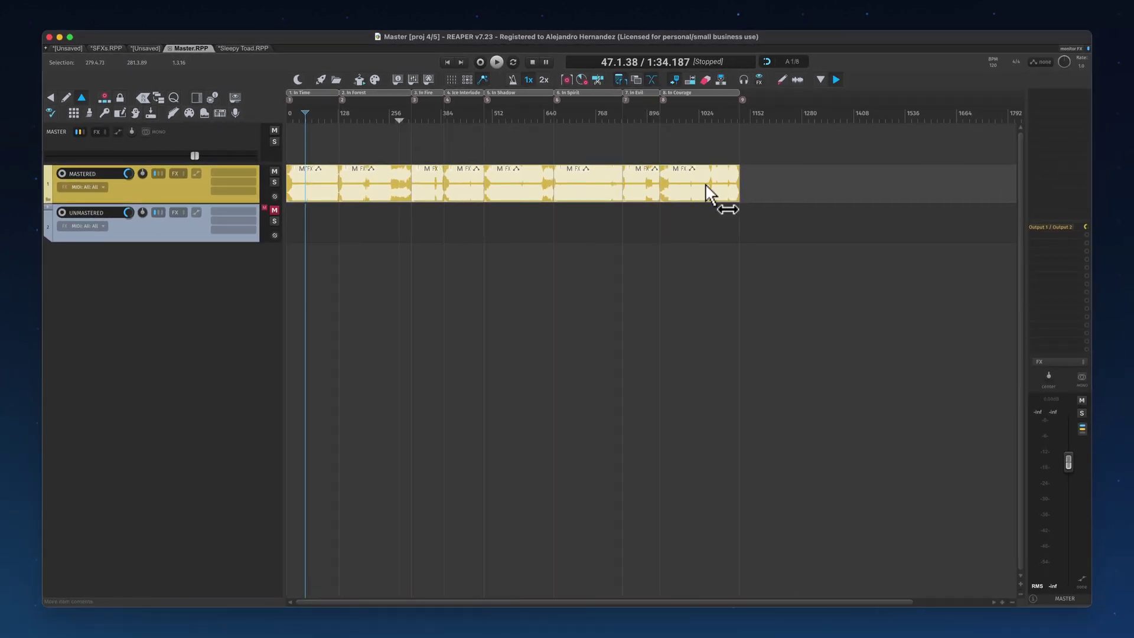
# Step: Filter actions for 'Dry run', pick the master-mix time-selection loudness action, and select the whole album
pyautogui.hotkey('shift', '/')
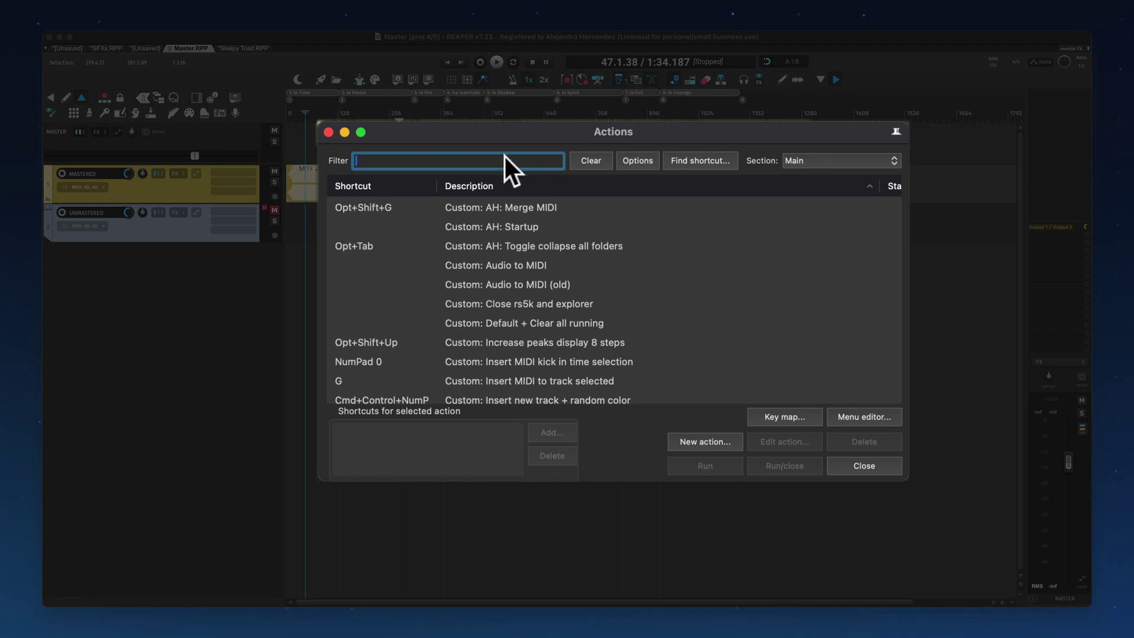
pyautogui.write('Dry run')
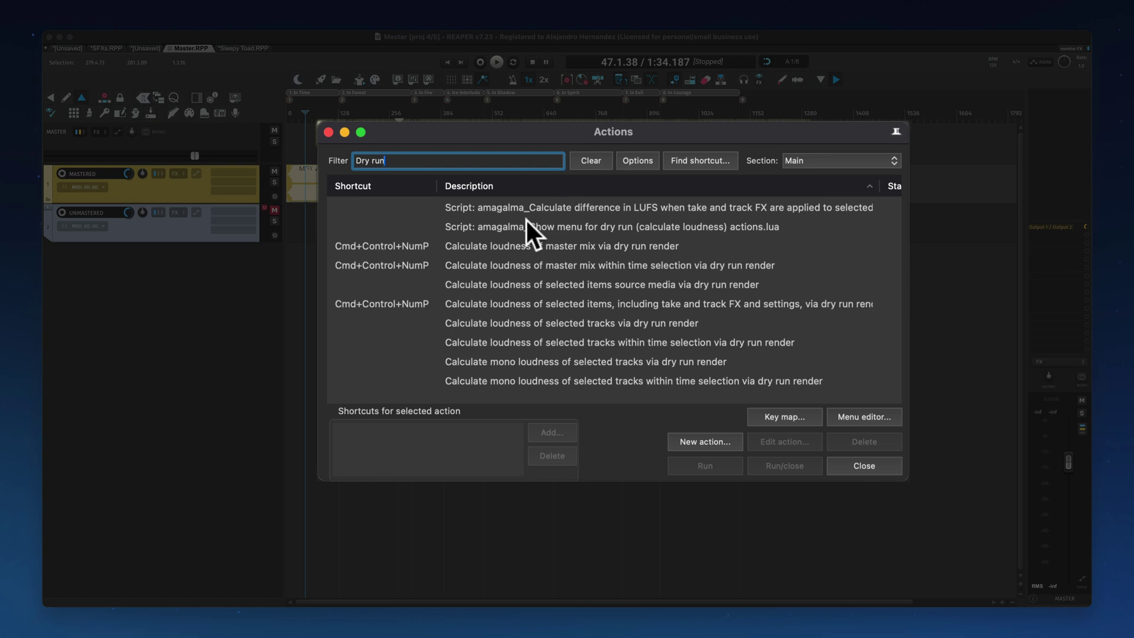
pyautogui.click(506, 265)
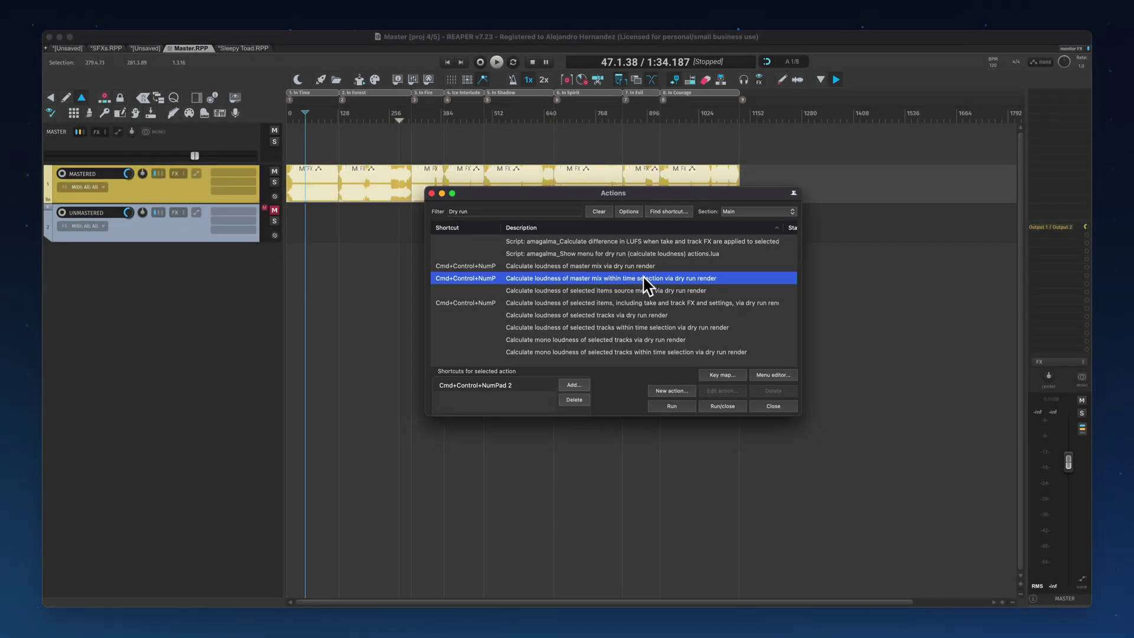
pyautogui.moveTo(734, 115); pyautogui.dragTo(44, 83)
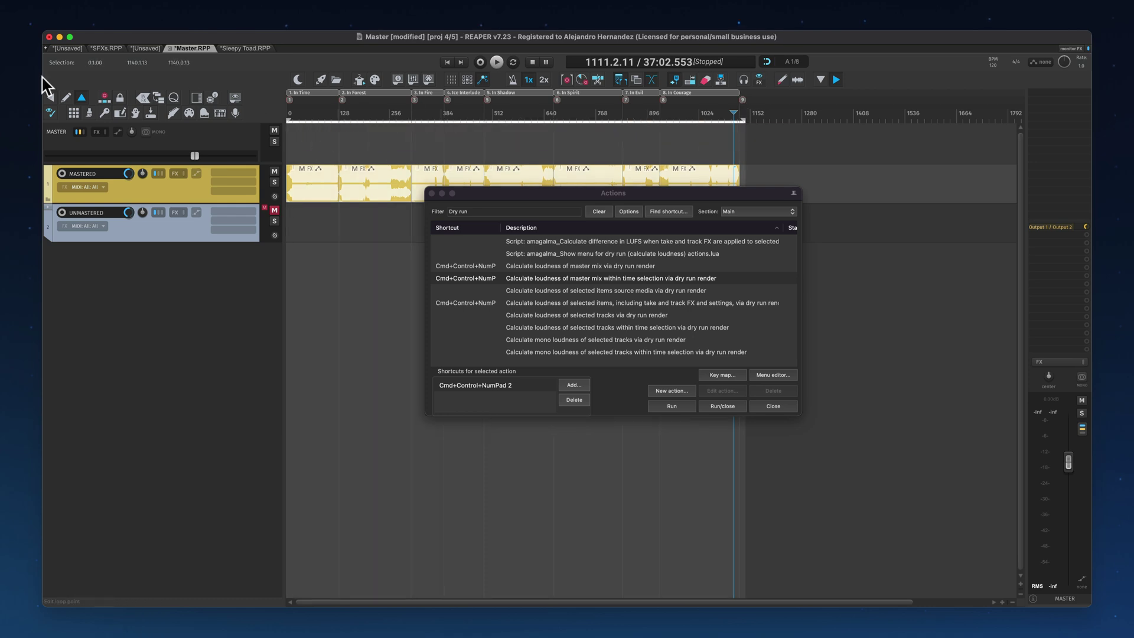
# Step: Dry-run the album time selection (+2.8 true peak, -9.6 LUFS) and open its charts in the browser
pyautogui.press('super+ctrl+KP_2')
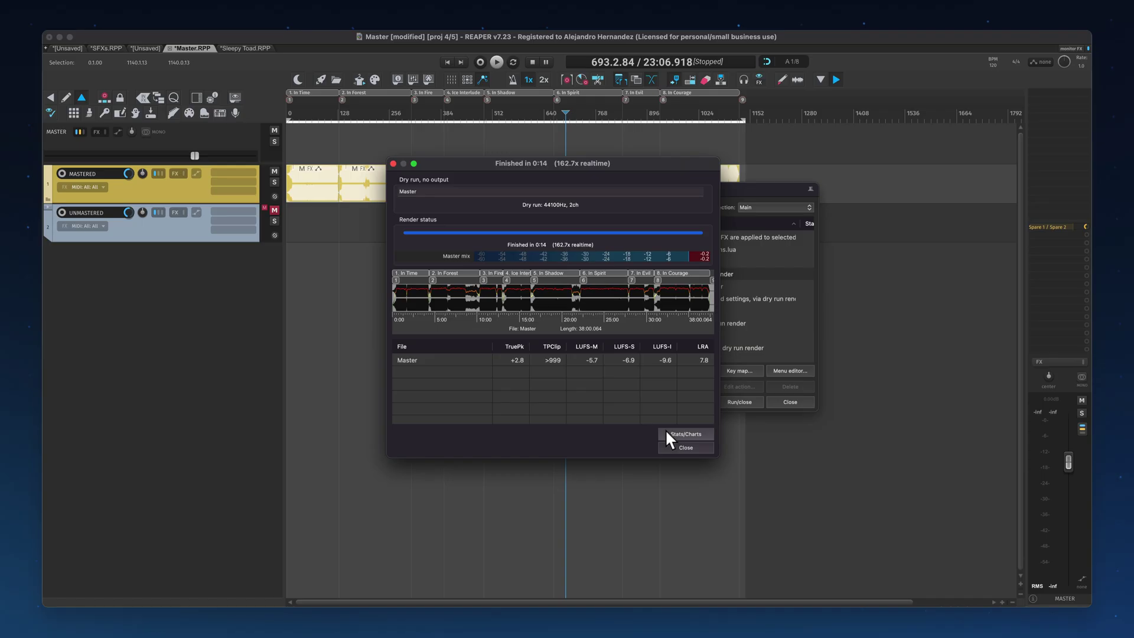
pyautogui.click(666, 433)
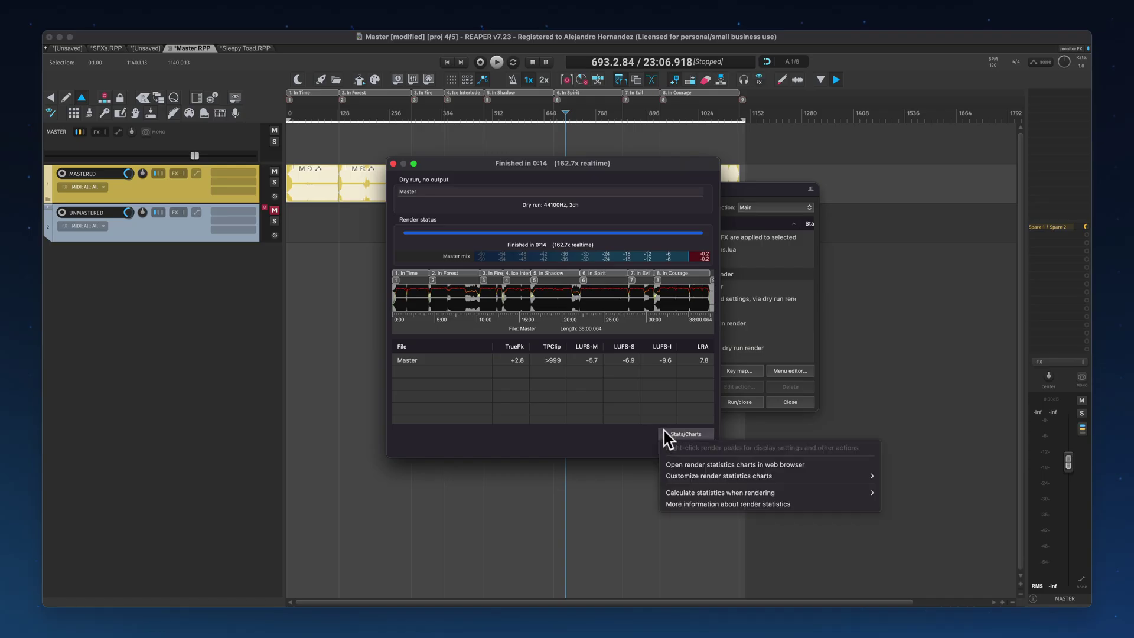
pyautogui.click(678, 463)
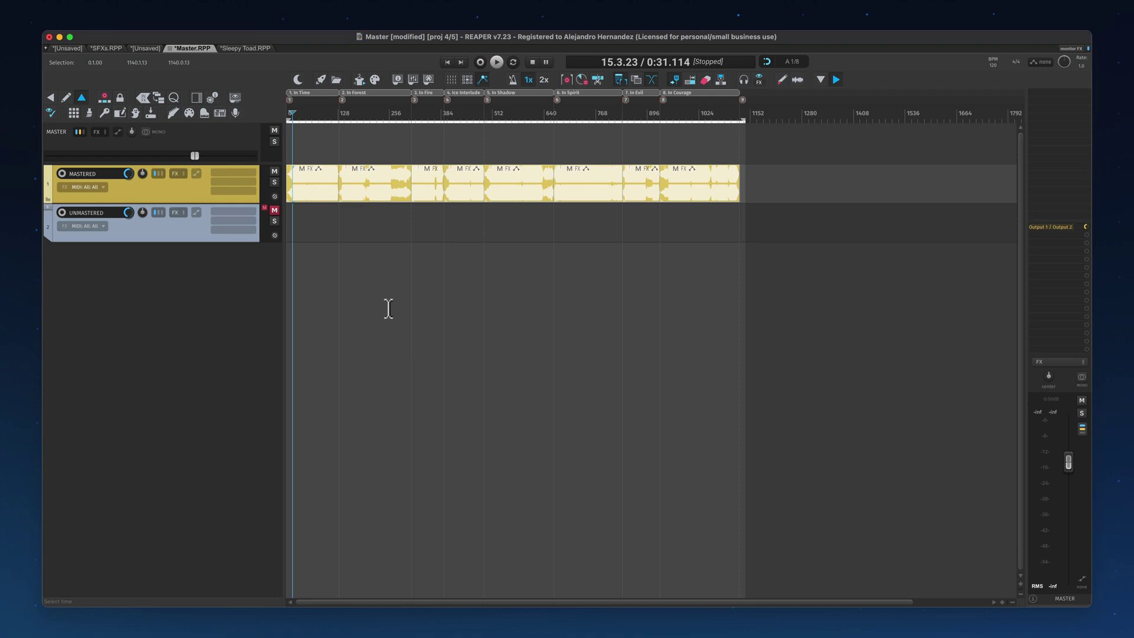
# Step: Dry-run render the SFXs project and reopen its results window modelessly
pyautogui.click(107, 49)
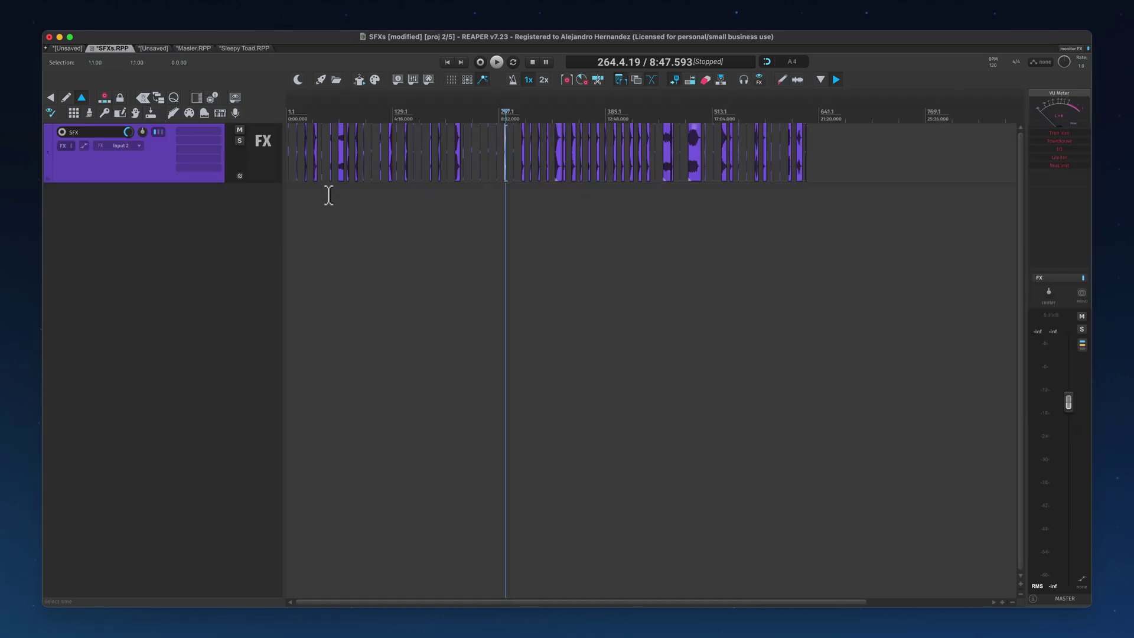
pyautogui.doubleClick(81, 162)
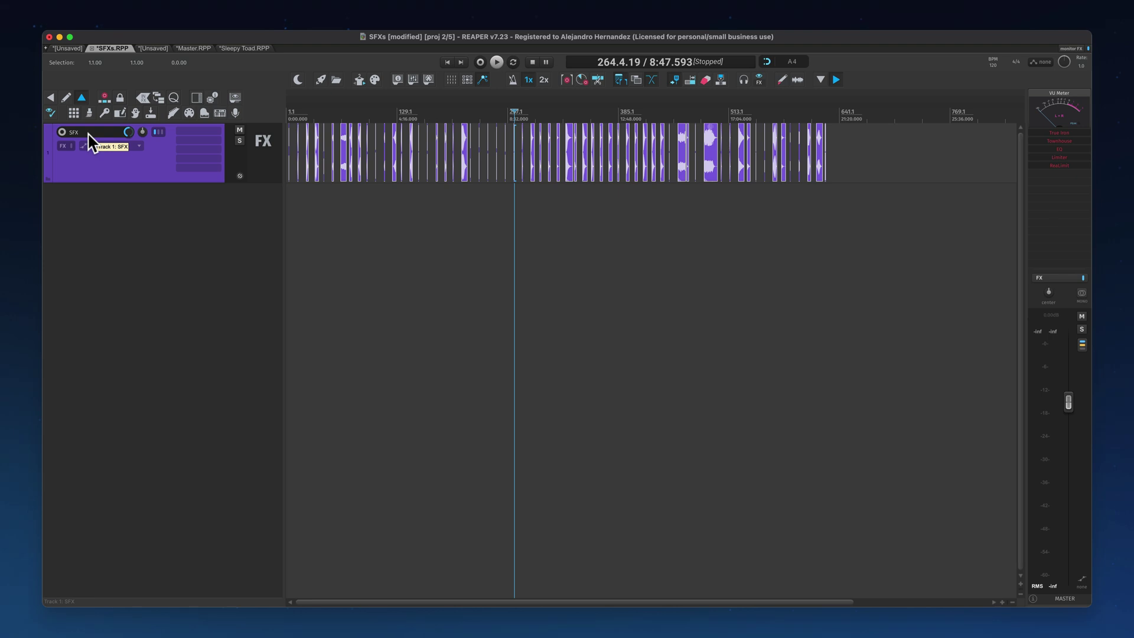
pyautogui.hotkey('ctrl', 'alt', 'r')
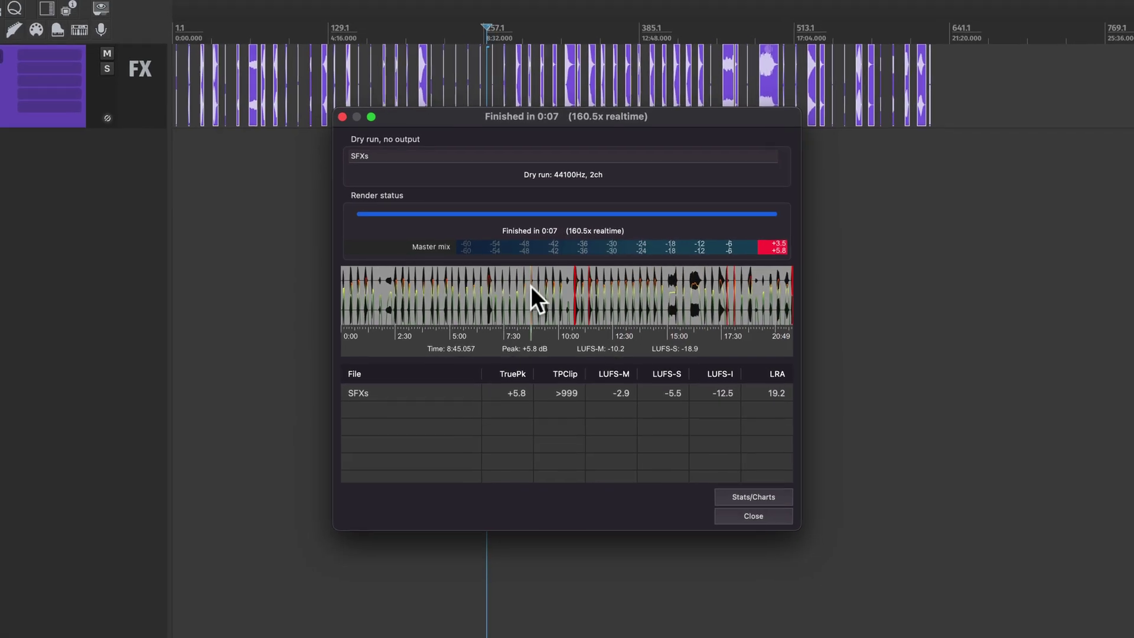
pyautogui.rightClick(530, 286)
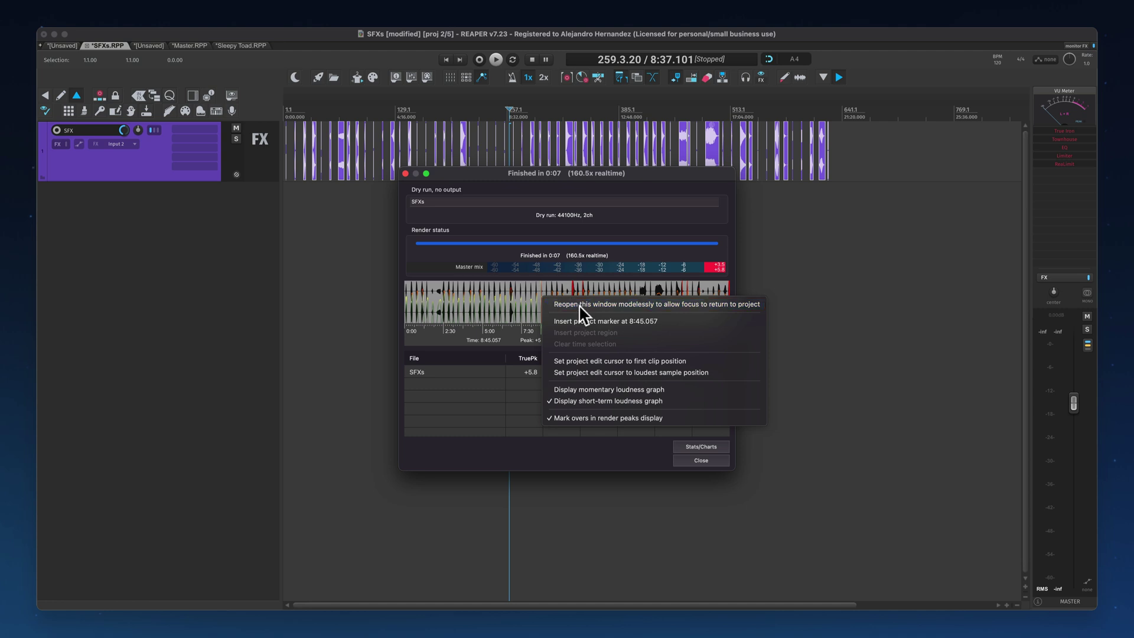
pyautogui.click(551, 304)
# Step: Add markers at loud waveform points, including around 10:42
pyautogui.click(539, 292)
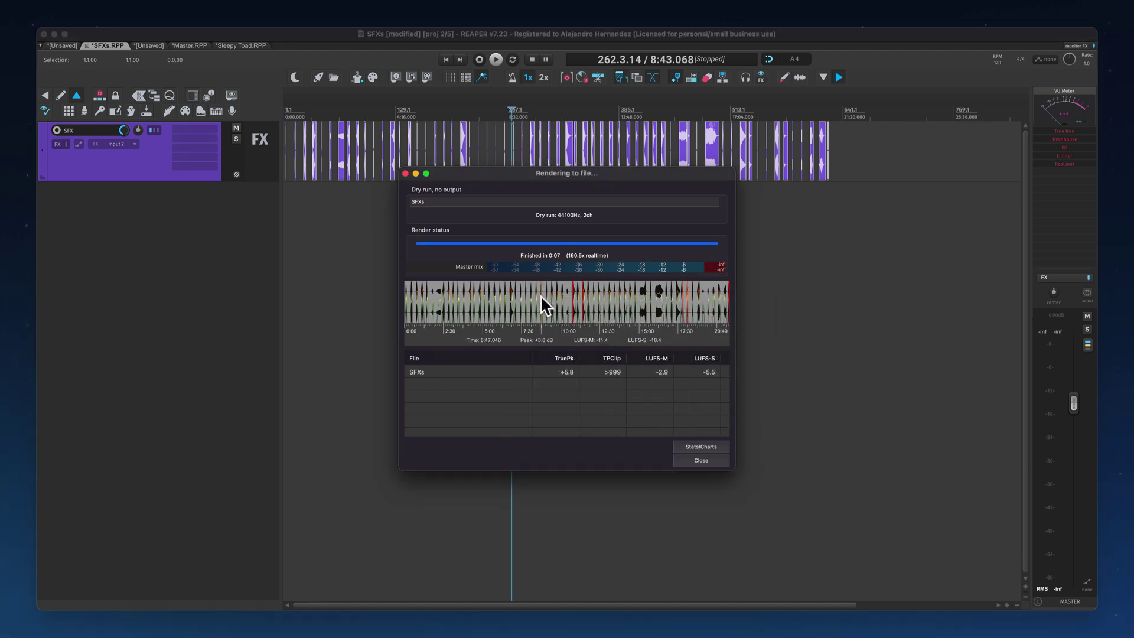
pyautogui.press('m')
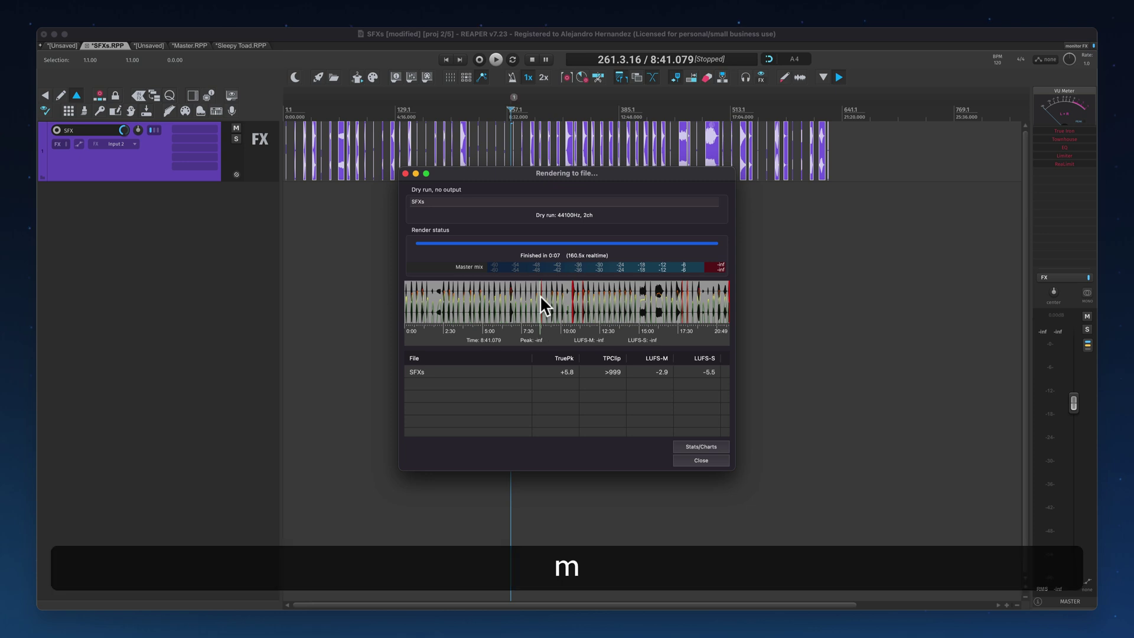
pyautogui.click(570, 295)
pyautogui.press('m')
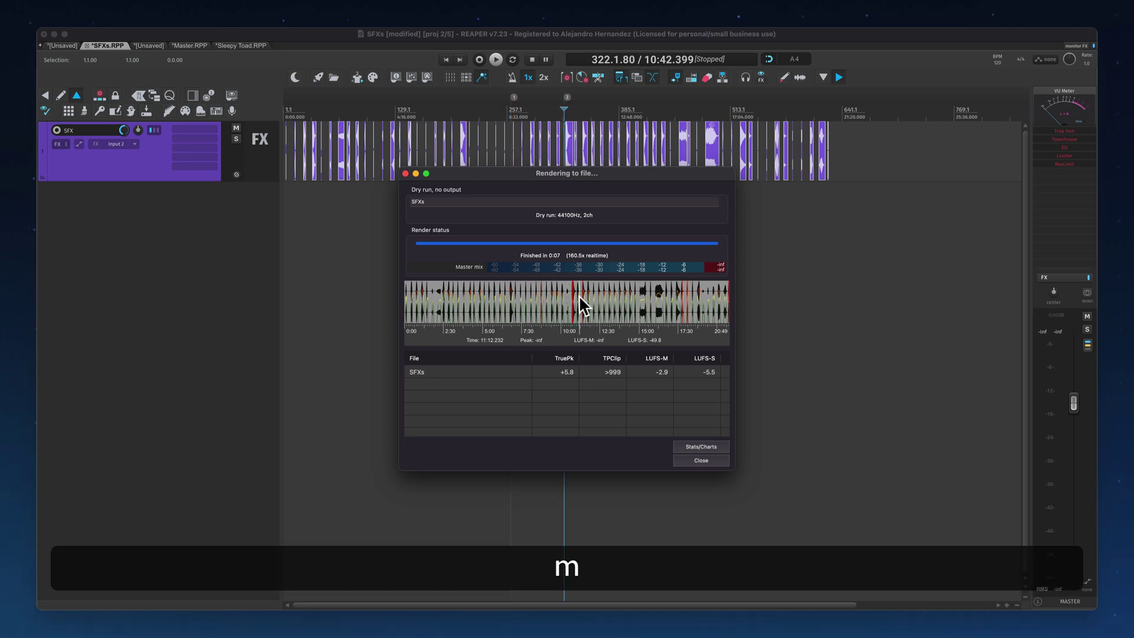
pyautogui.click(580, 296)
pyautogui.press('m')
pyautogui.click(682, 303)
# Step: Add markers near 17:50 and 18:06, show short-term loudness, then render and import SFXs.wav
pyautogui.press('m')
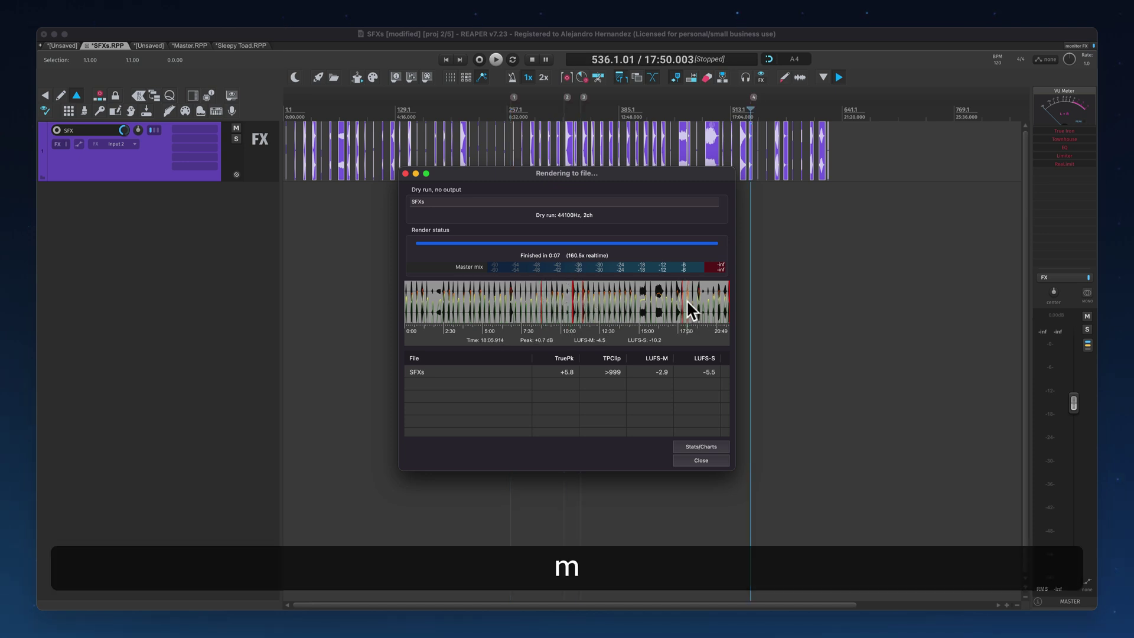
pyautogui.press('m')
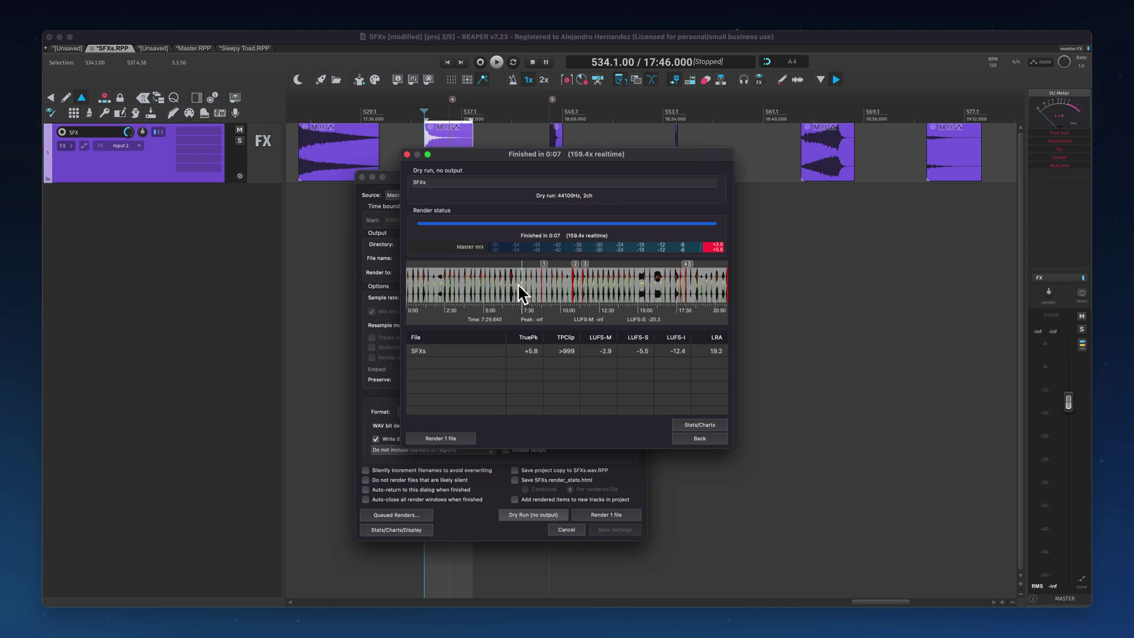
pyautogui.rightClick(517, 283)
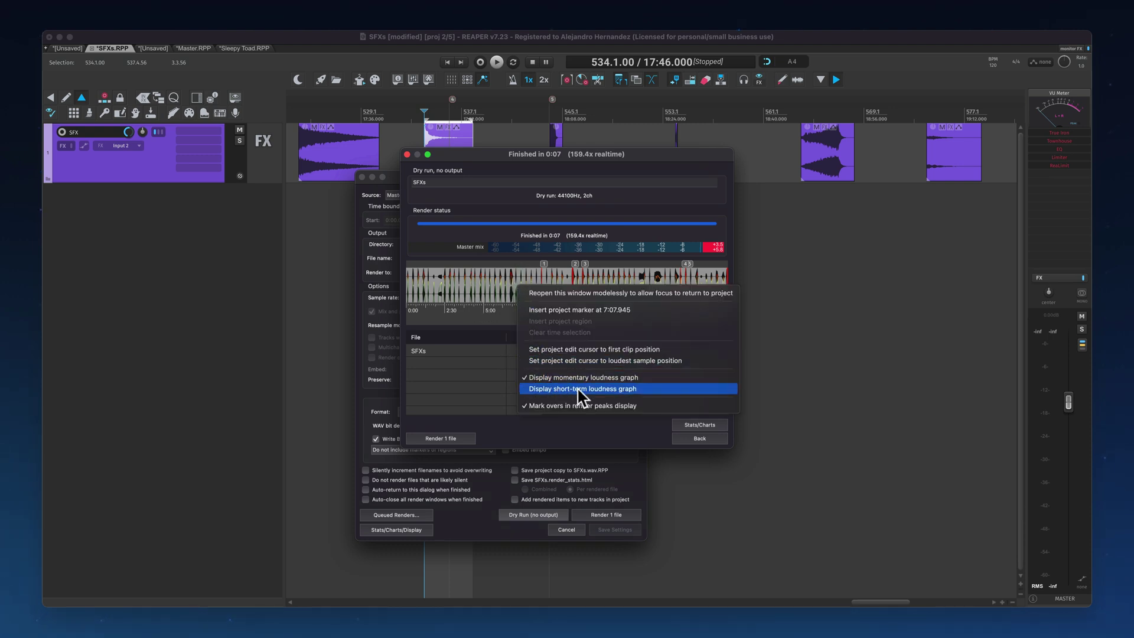
pyautogui.click(577, 387)
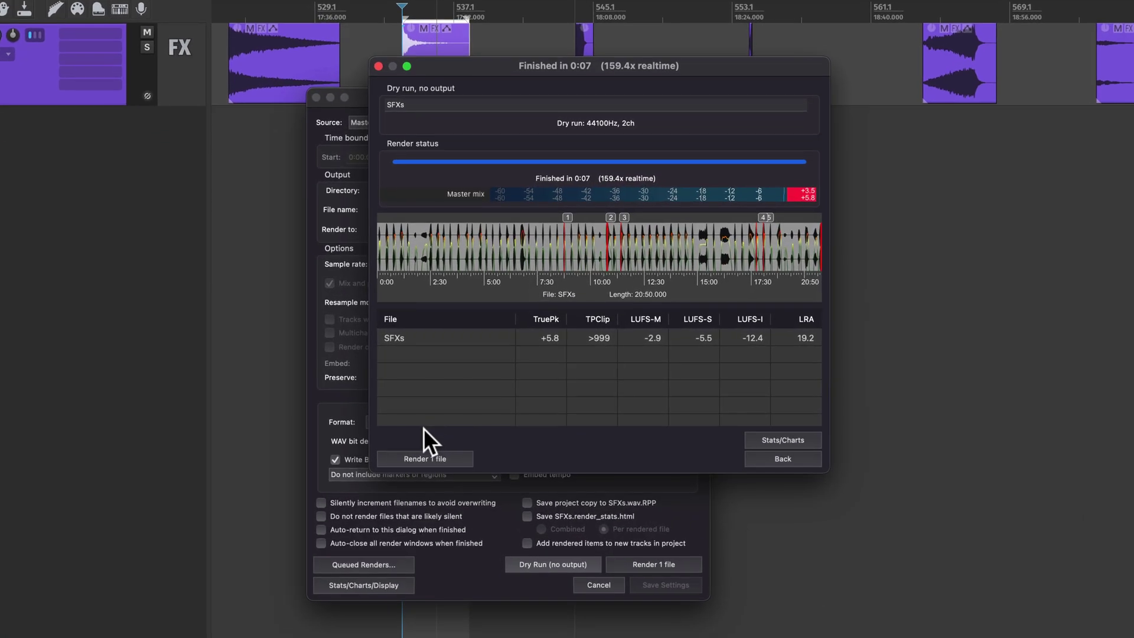
pyautogui.click(437, 459)
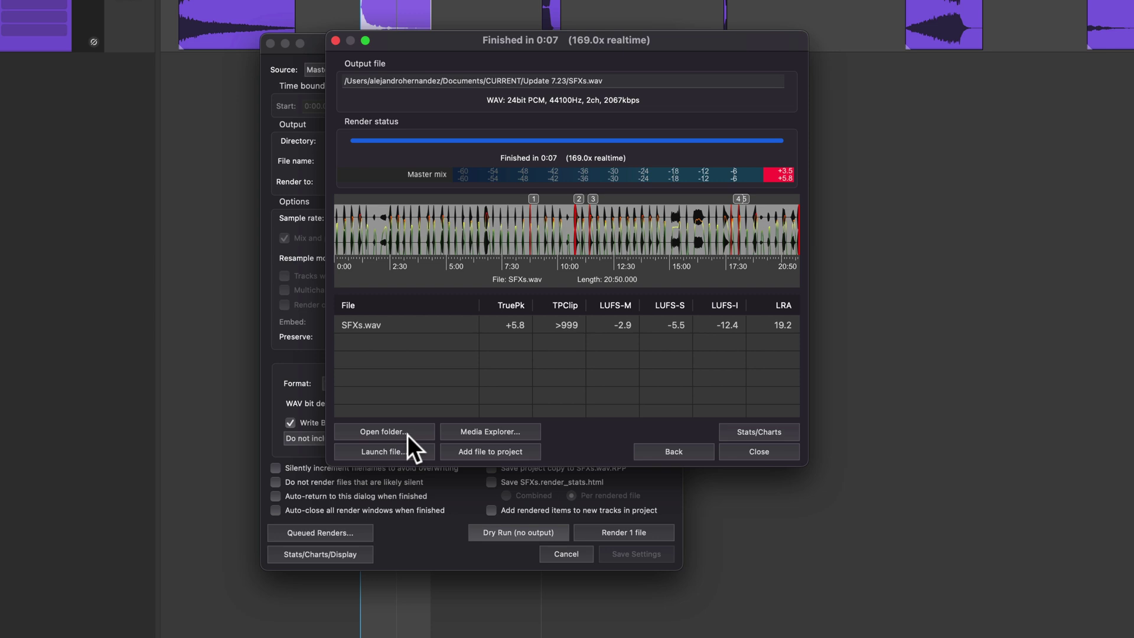
pyautogui.click(519, 452)
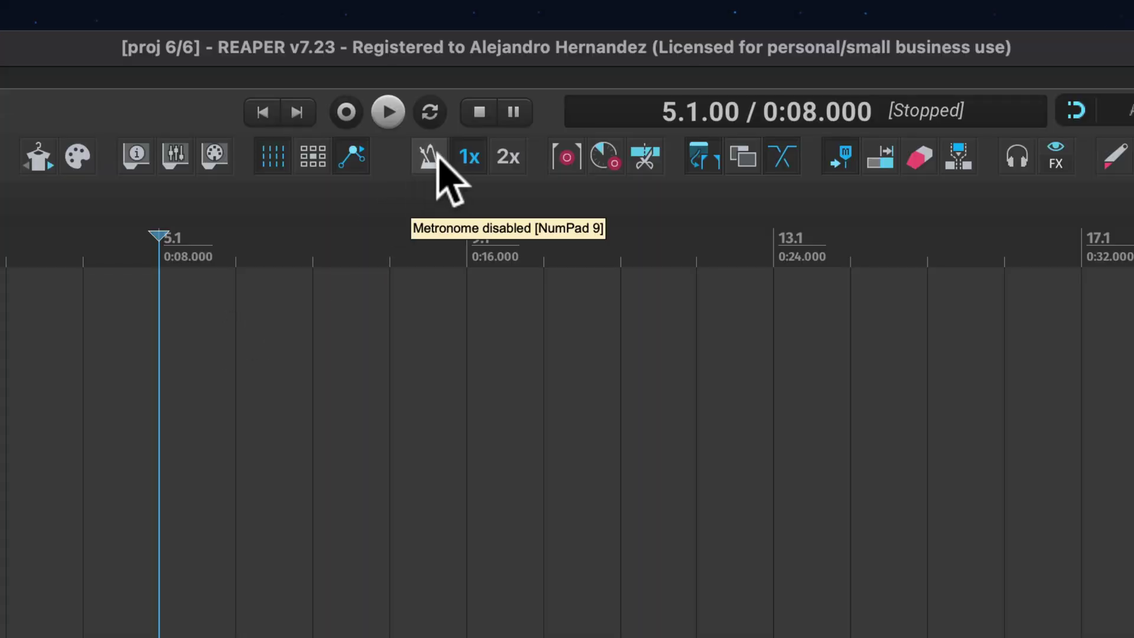
# Step: In Metronome settings, switch beat 3 to click C so the pattern reads ABCB
pyautogui.rightClick(513, 80)
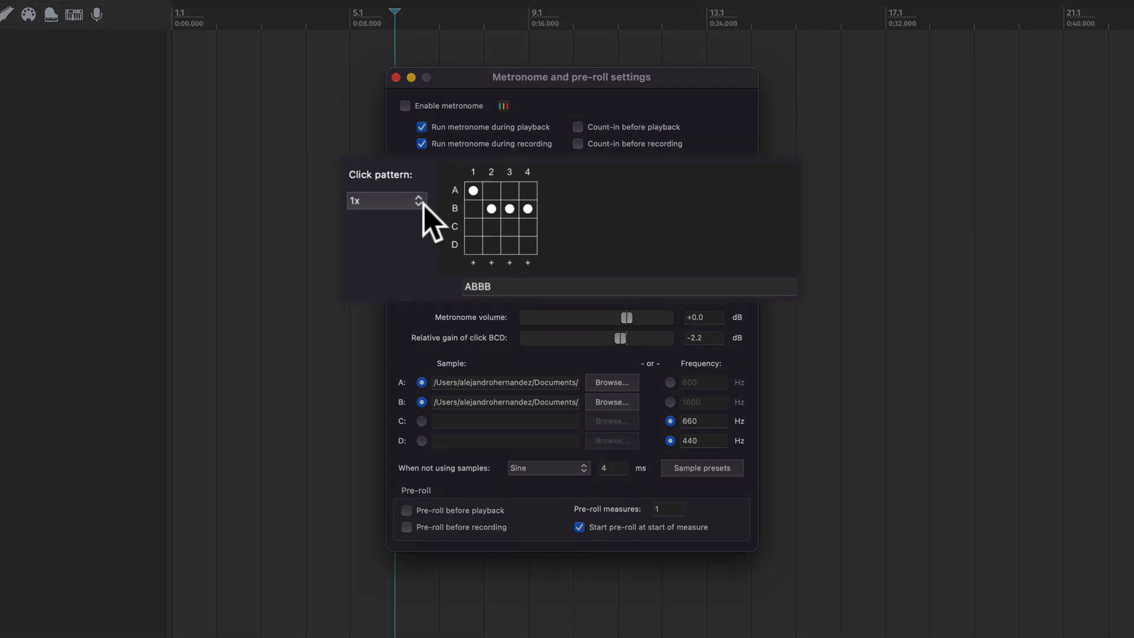
pyautogui.click(519, 219)
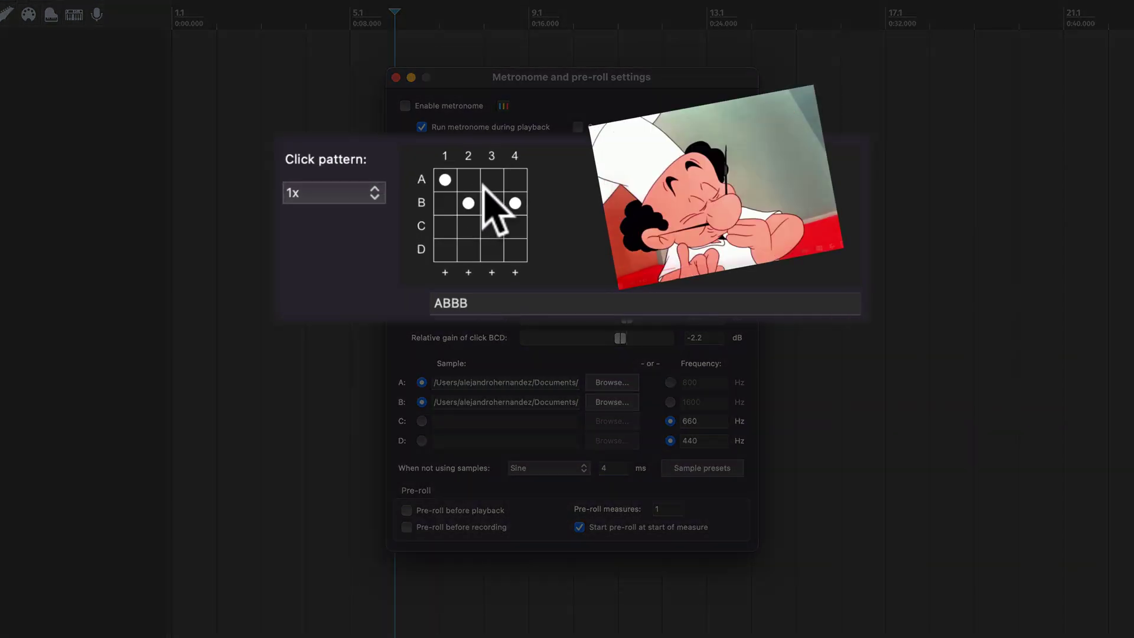
pyautogui.click(491, 202)
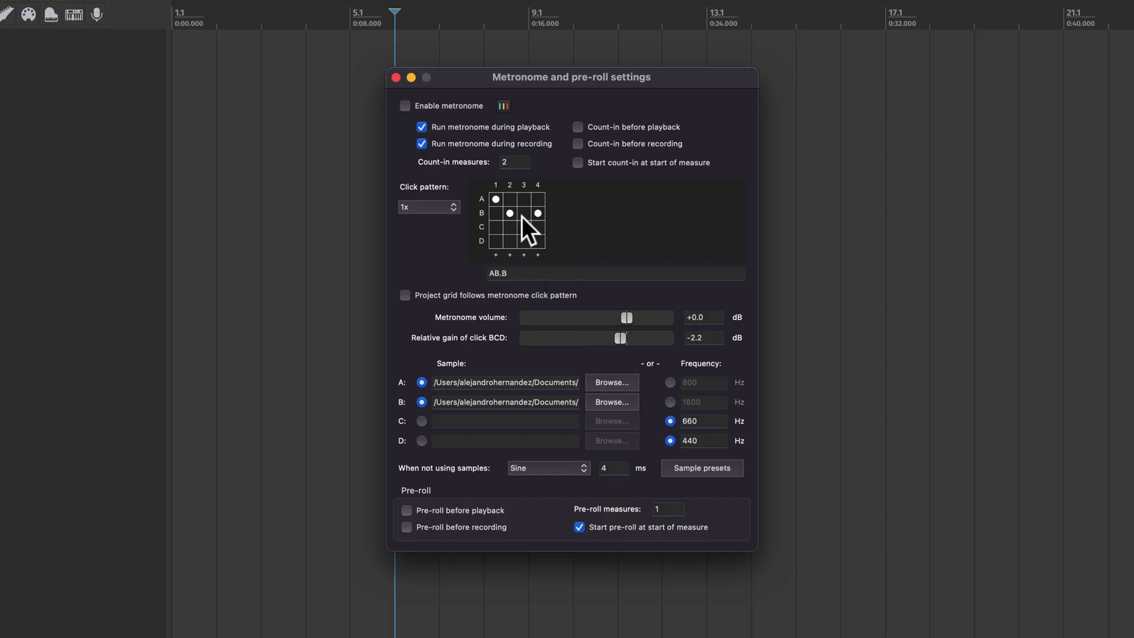
pyautogui.click(523, 226)
# Step: Enable the metronome and try 2x and 4x click pattern lengths
pyautogui.click(523, 213)
pyautogui.click(428, 207)
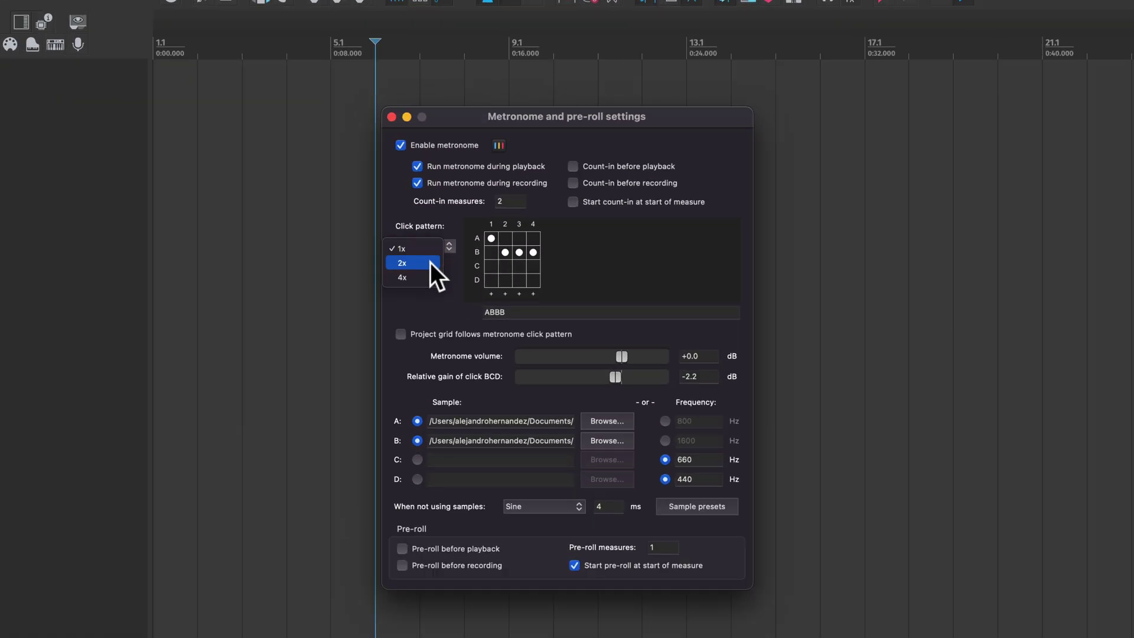
pyautogui.click(430, 263)
pyautogui.click(441, 244)
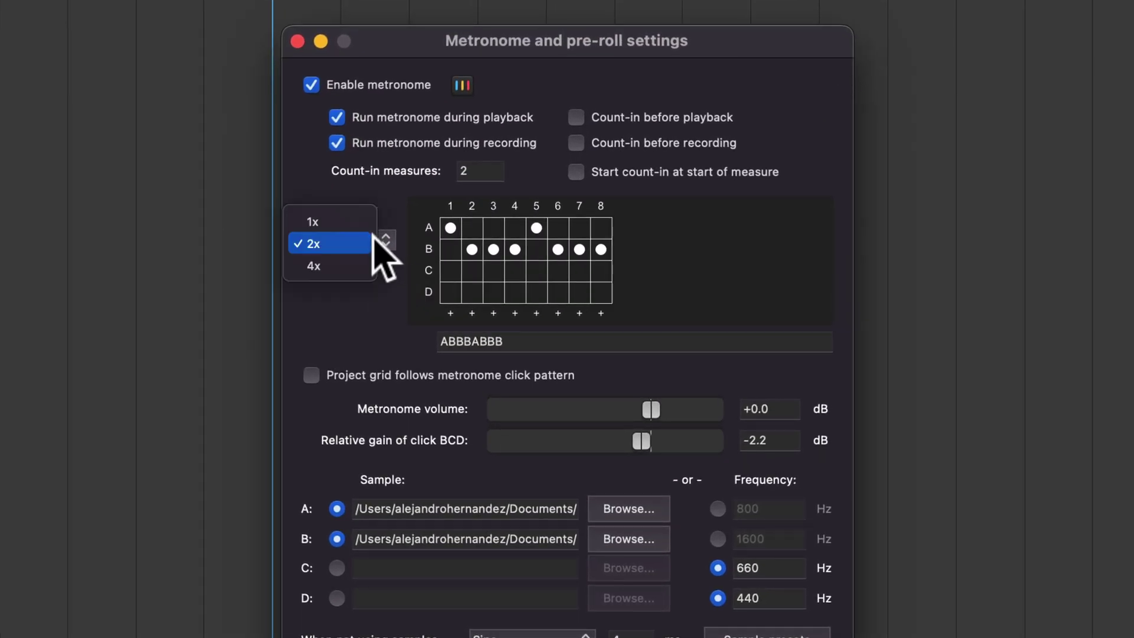
pyautogui.click(357, 268)
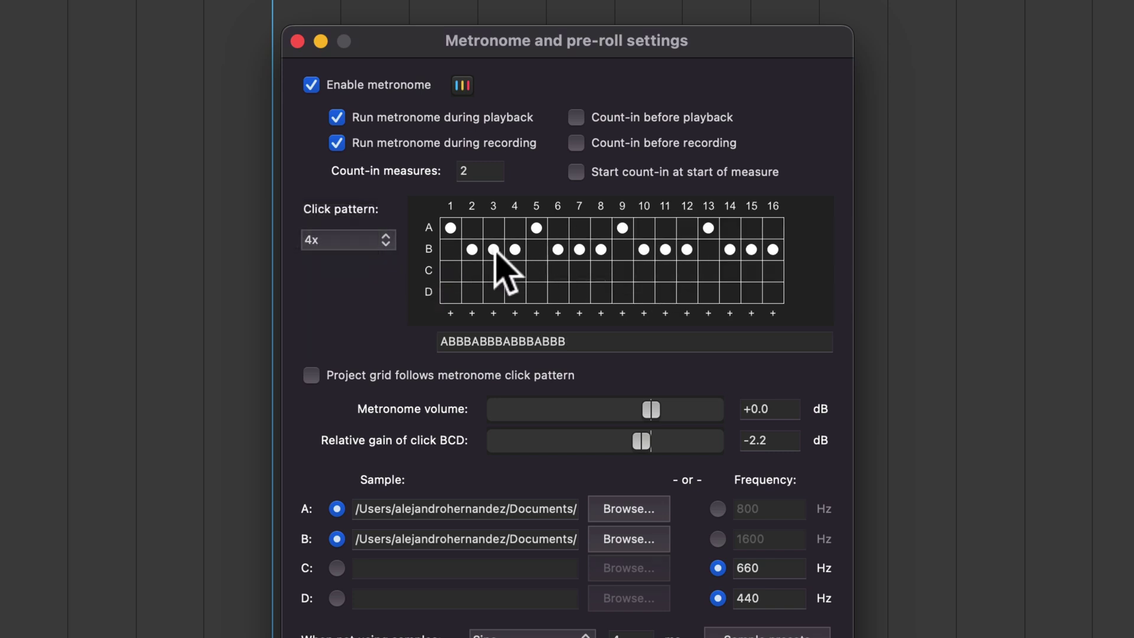
pyautogui.moveTo(459, 286)
pyautogui.mouseDown()
pyautogui.moveTo(715, 242)
pyautogui.moveTo(745, 286)
pyautogui.mouseUp()
pyautogui.scroll(2, 366, 239)
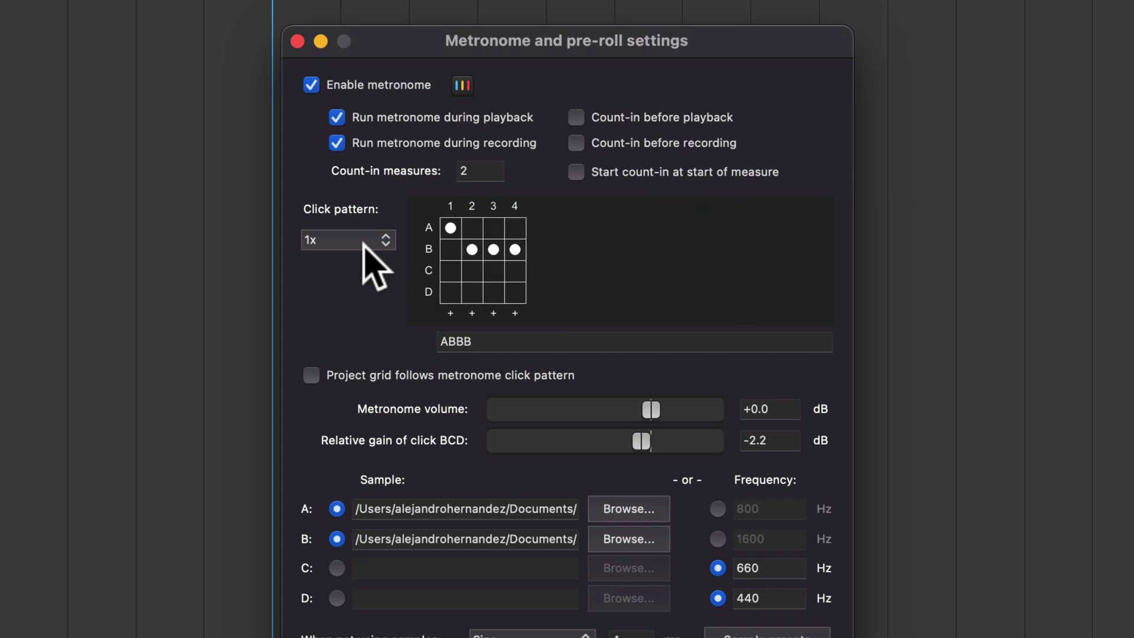
# Step: Set the click pattern to eight steps and add an A click on step 3
pyautogui.click(366, 241)
pyautogui.click(358, 277)
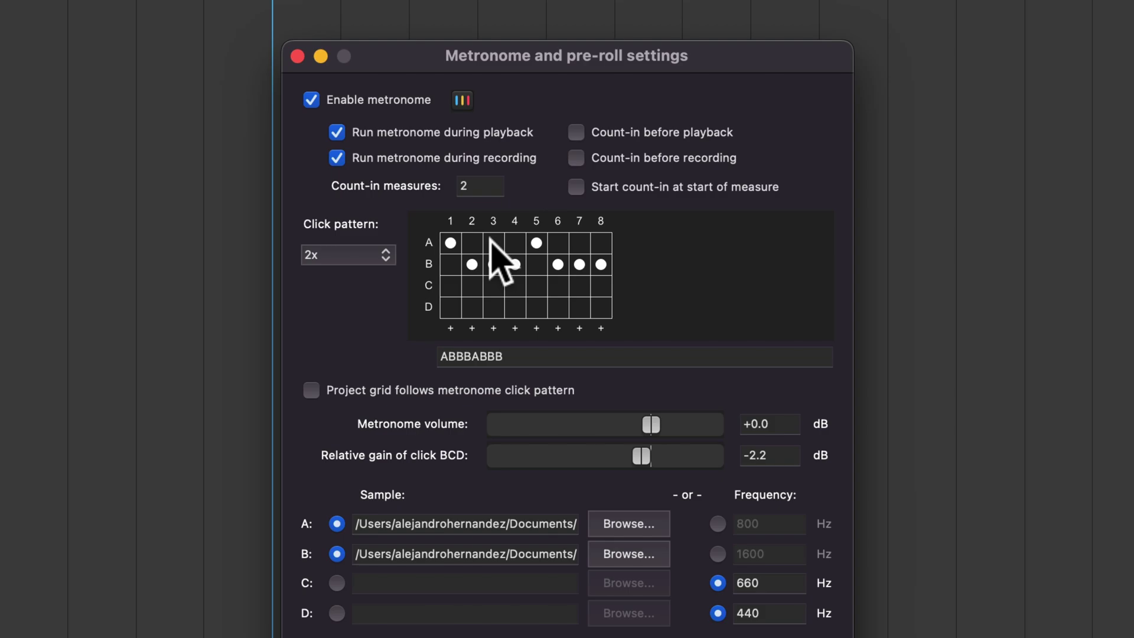
pyautogui.click(492, 239)
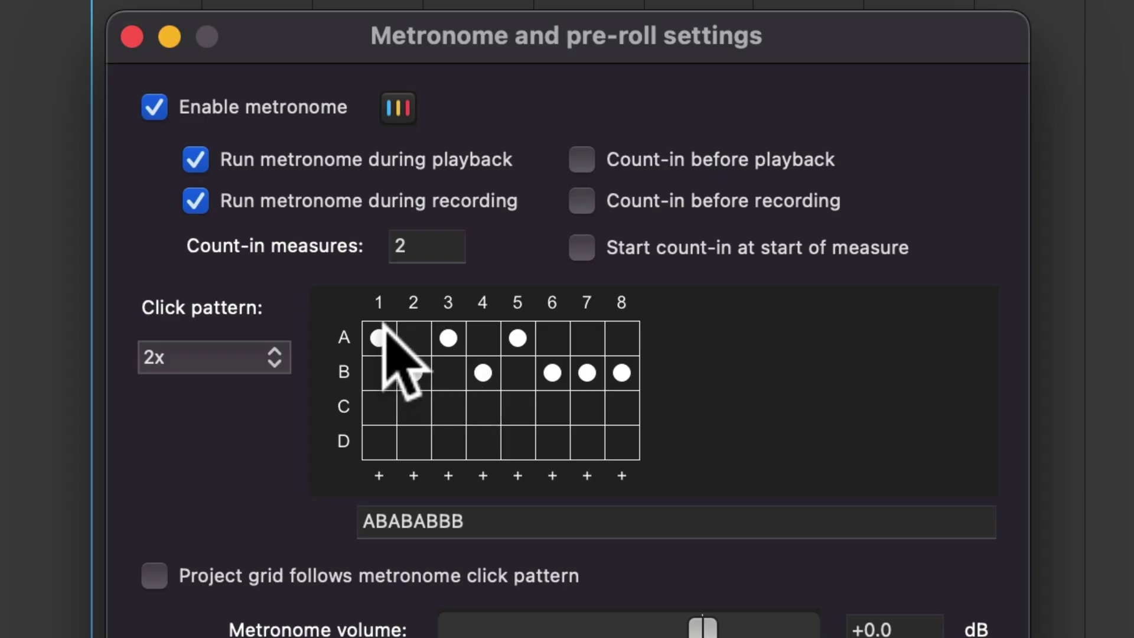
pyautogui.moveTo(451, 239); pyautogui.dragTo(485, 259)
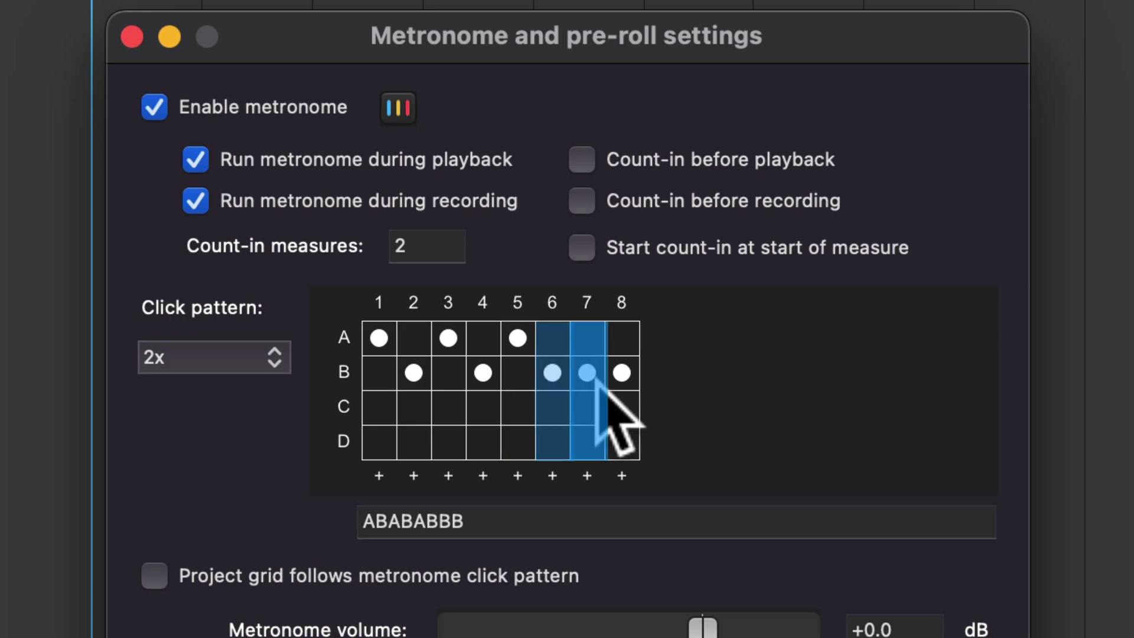
# Step: Expand the pattern to sixteen steps, silence step 15, and audition playback
pyautogui.click(348, 239)
pyautogui.click(354, 263)
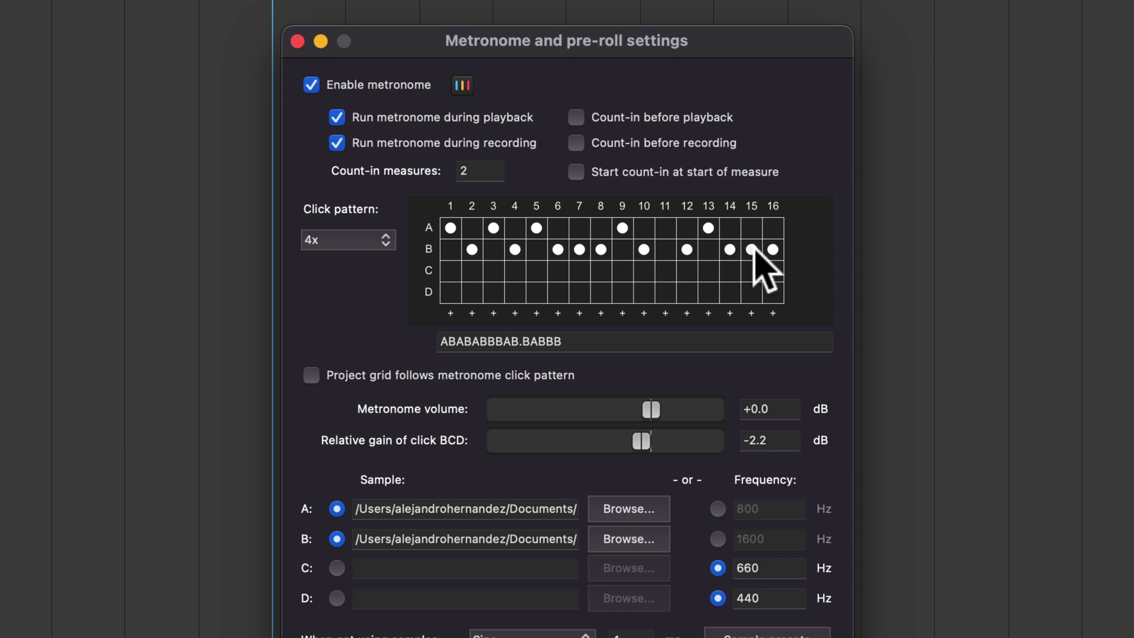
pyautogui.click(752, 249)
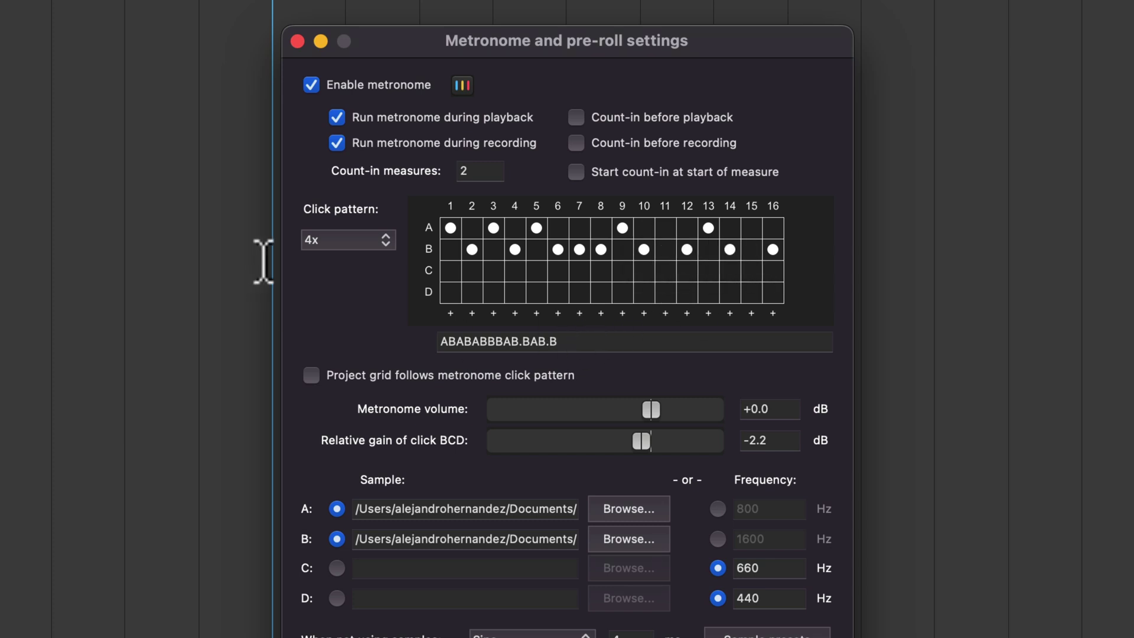
pyautogui.press('space')
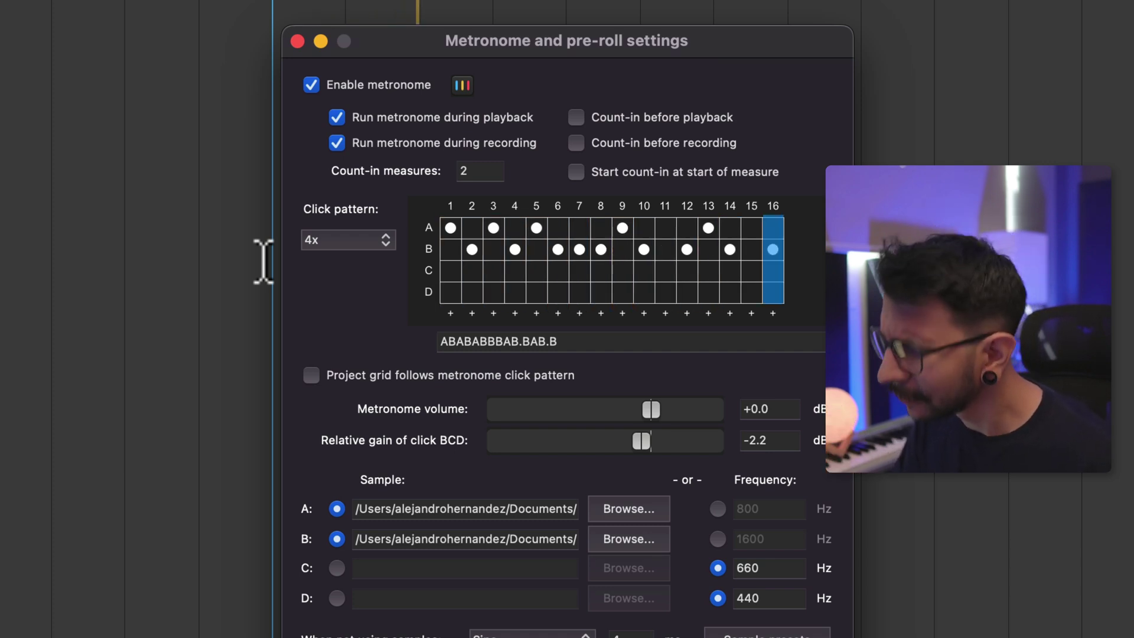
pyautogui.press('space')
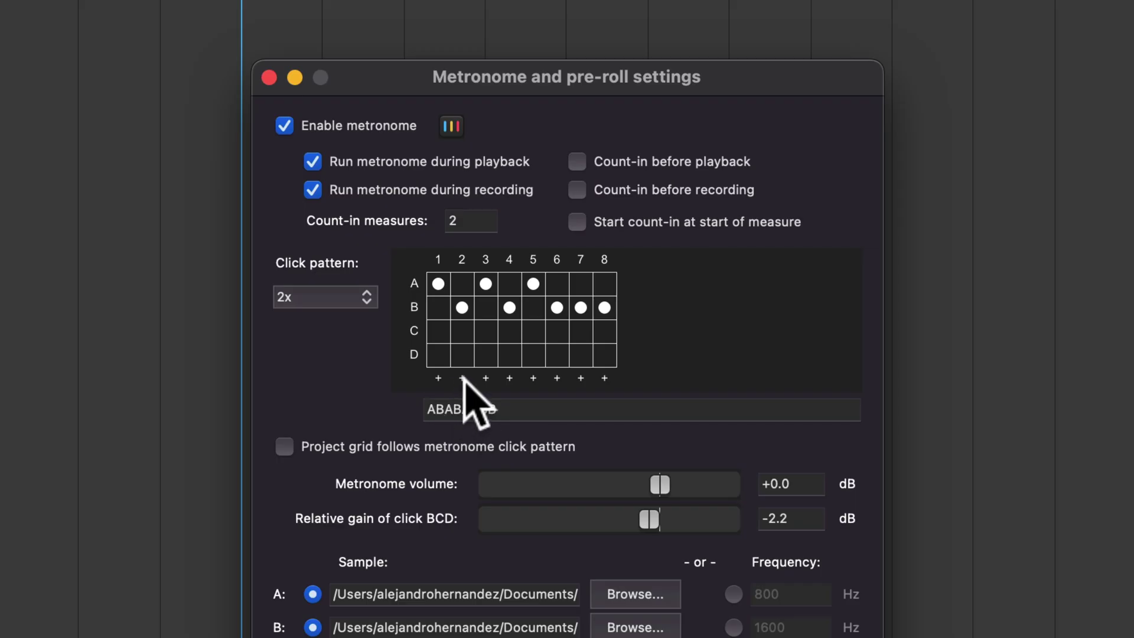
# Step: Set the click pattern to Triplet 3 over 2 and make the project grid follow it
pyautogui.click(525, 283)
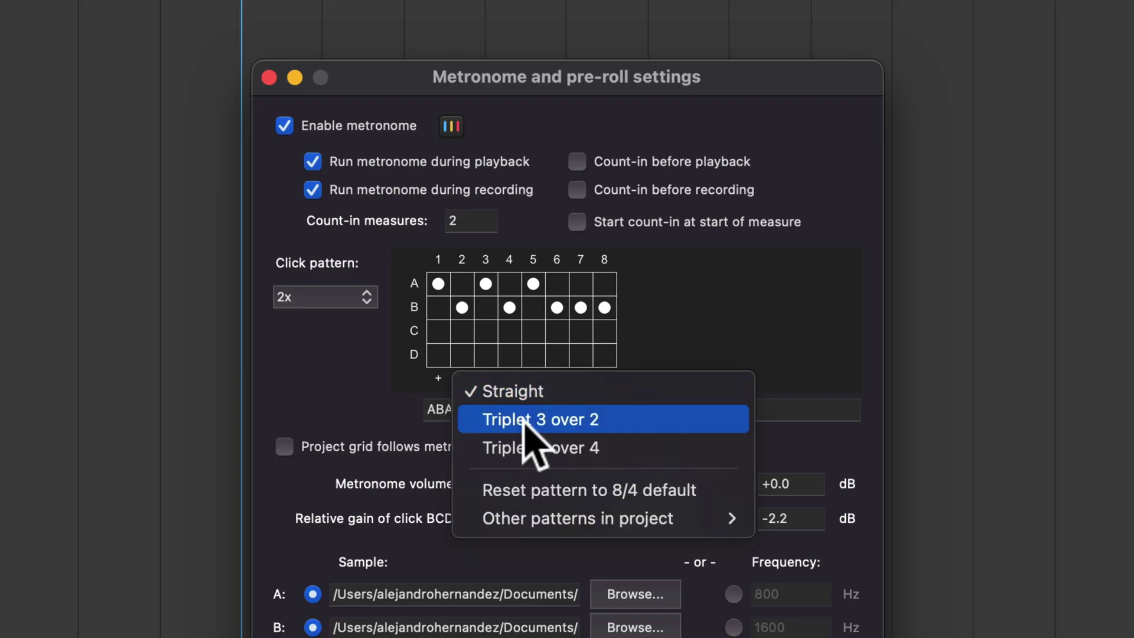
pyautogui.click(524, 419)
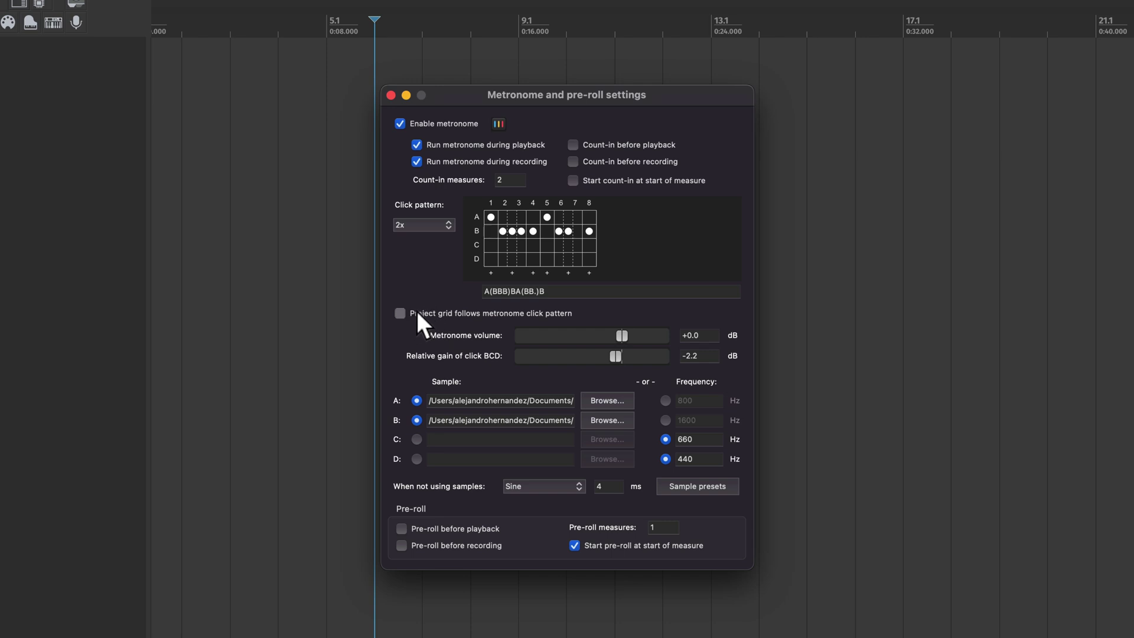
pyautogui.click(418, 313)
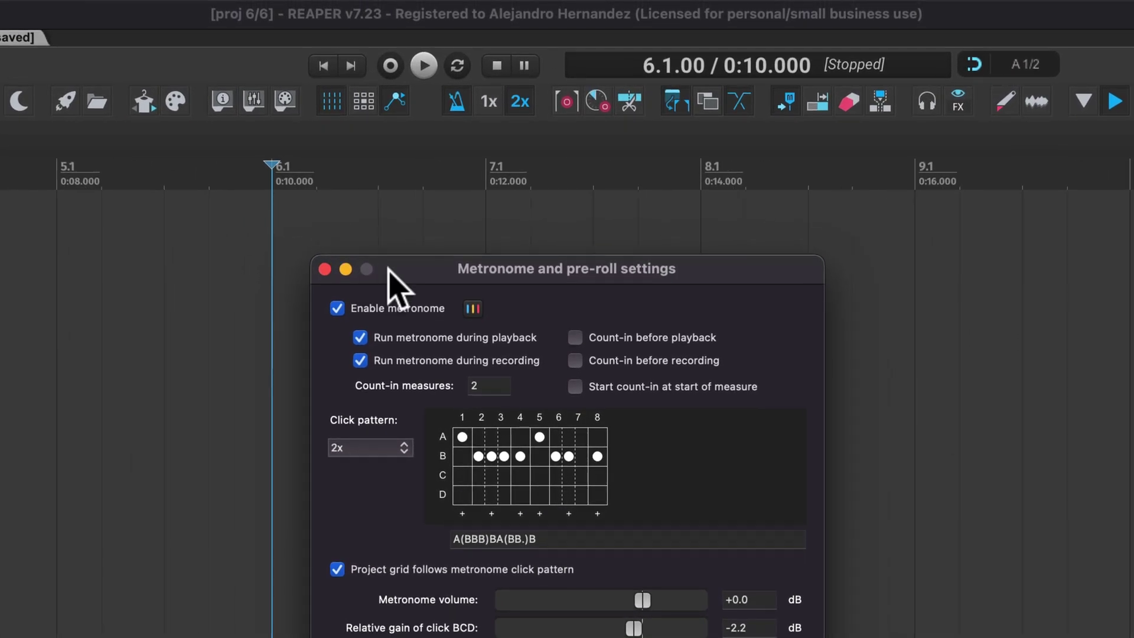
pyautogui.moveTo(393, 268); pyautogui.dragTo(303, 353)
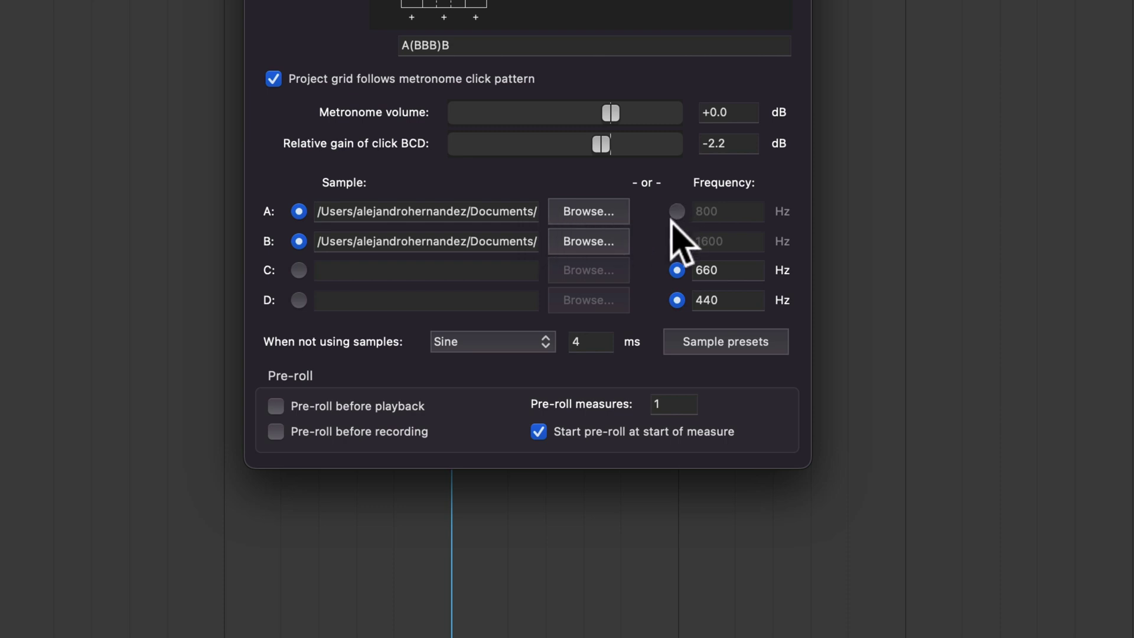
# Step: Starting from the Marimba preset, set click A to Logic Metronome.wav and click B to MetronomeUp.wav
pyautogui.click(705, 345)
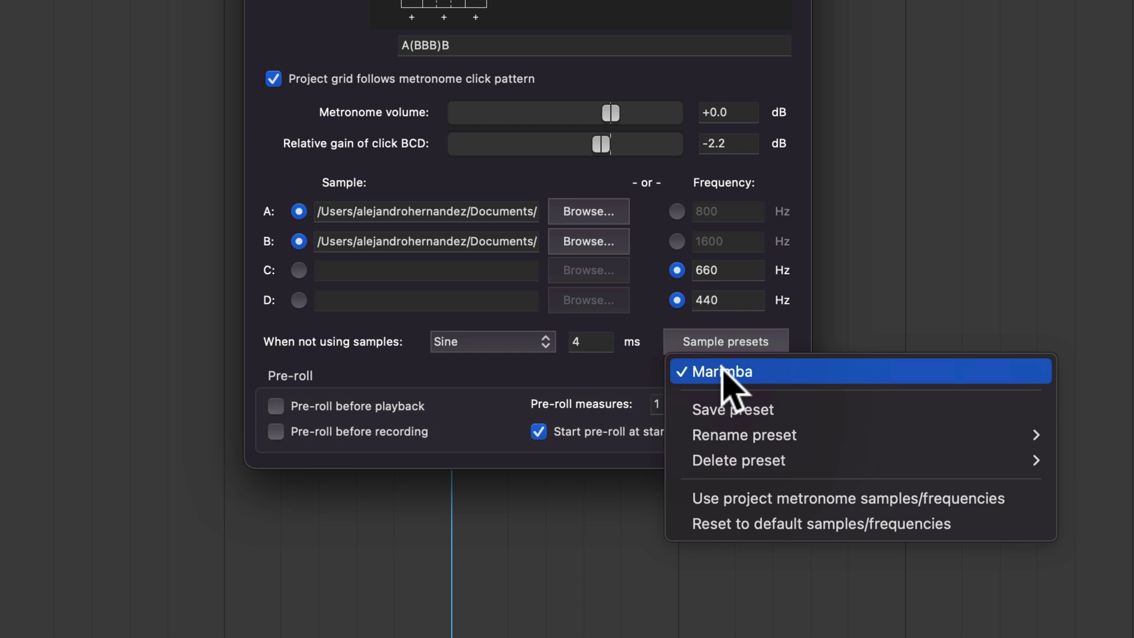
pyautogui.click(722, 372)
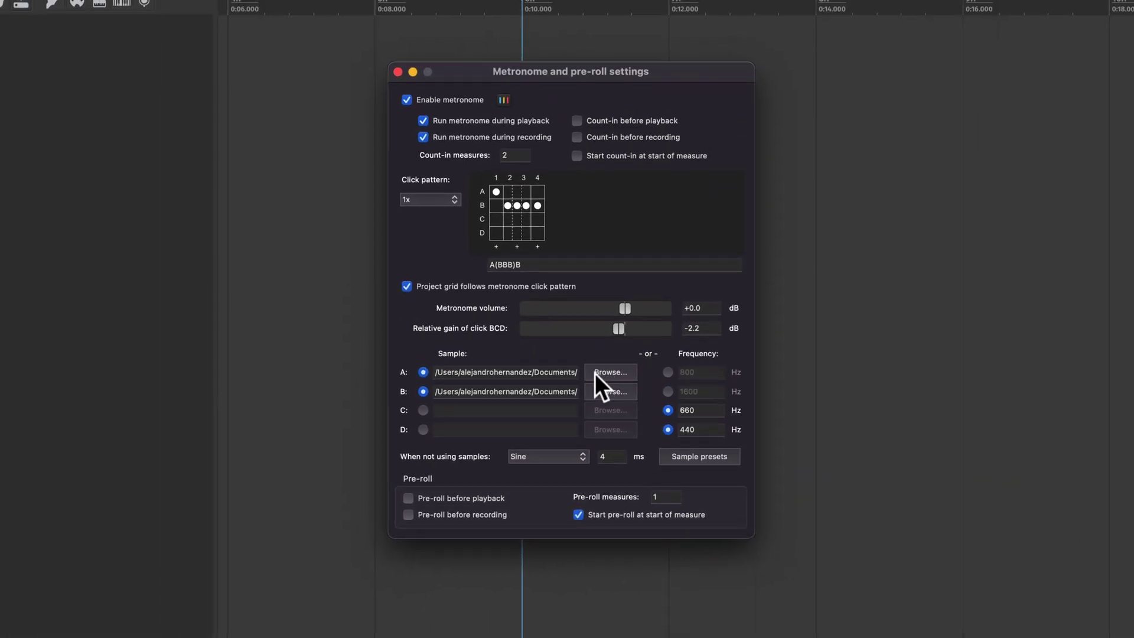
pyautogui.click(607, 372)
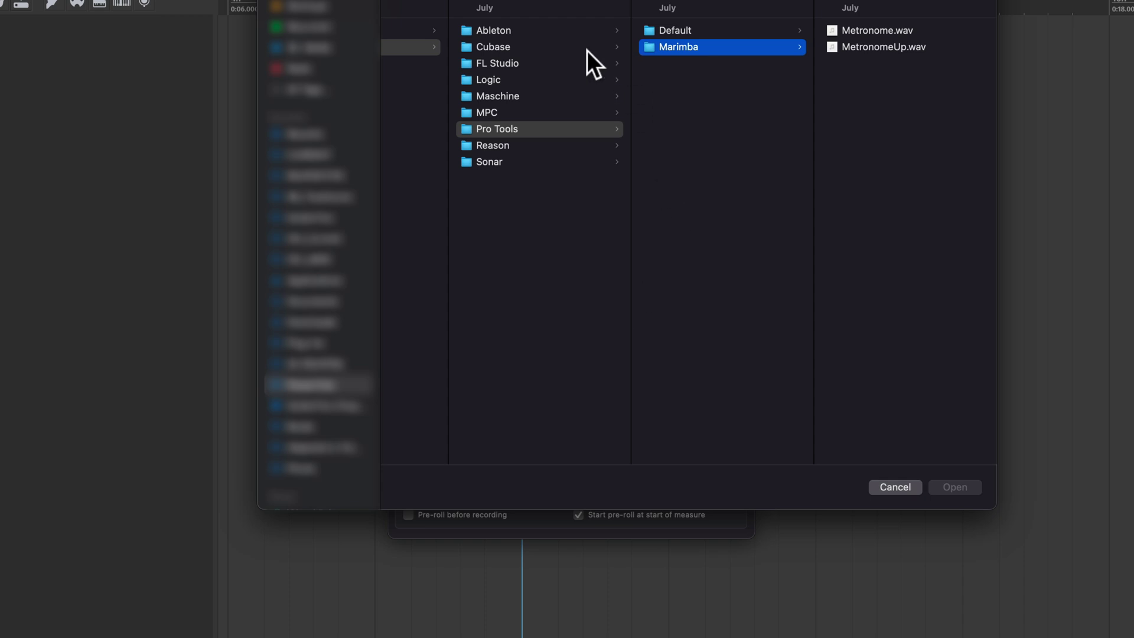
pyautogui.click(554, 77)
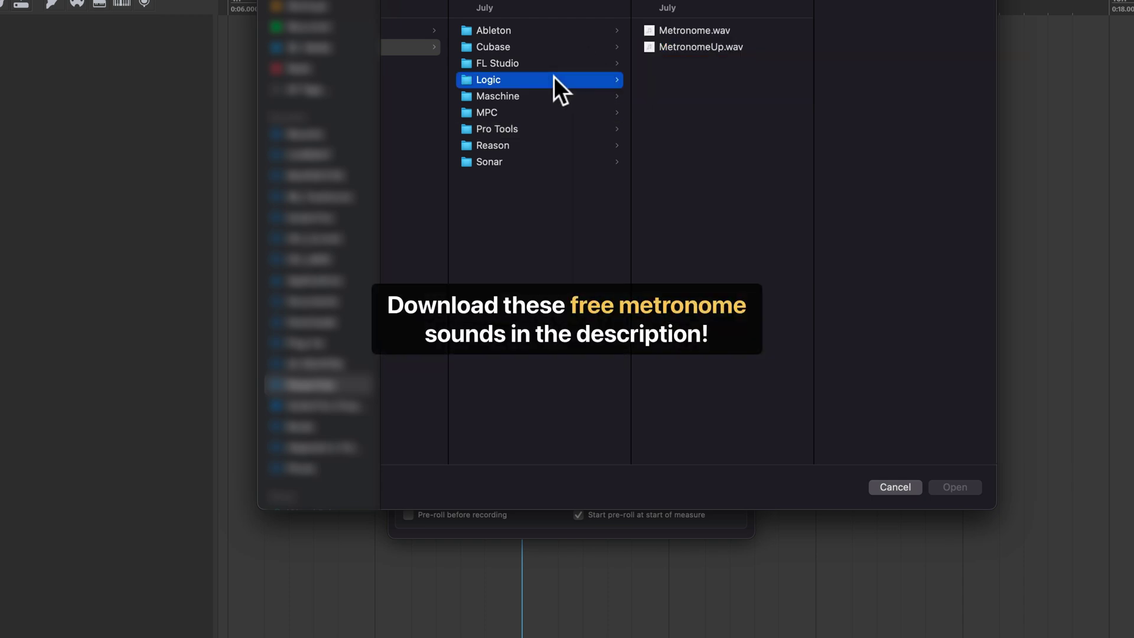
pyautogui.click(661, 30)
pyautogui.click(943, 488)
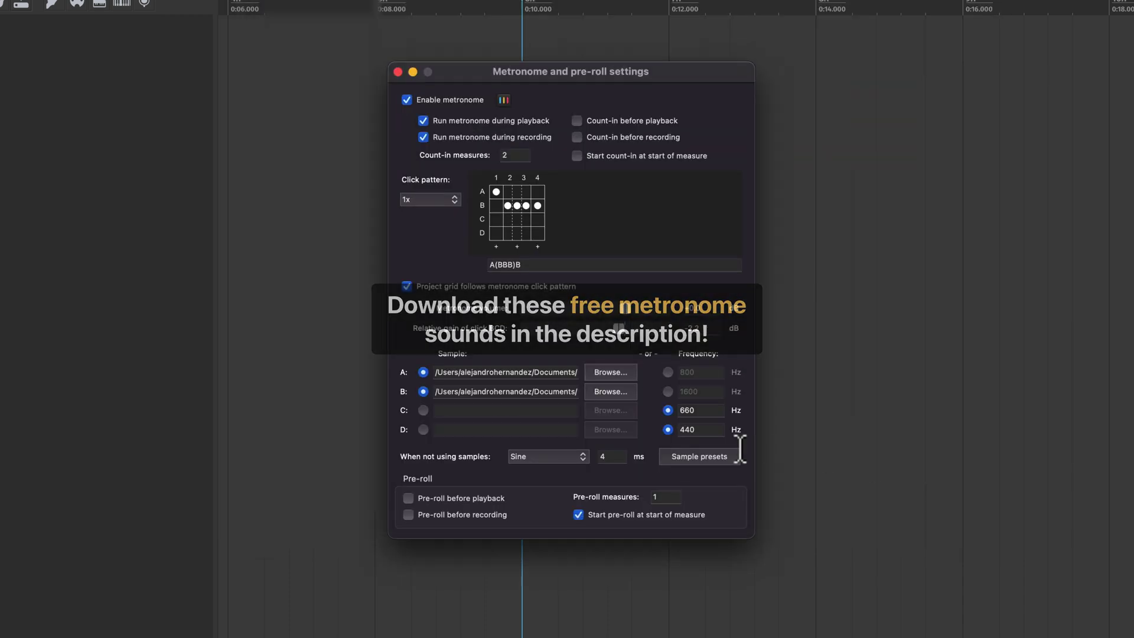
pyautogui.click(614, 396)
pyautogui.click(494, 79)
pyautogui.doubleClick(674, 47)
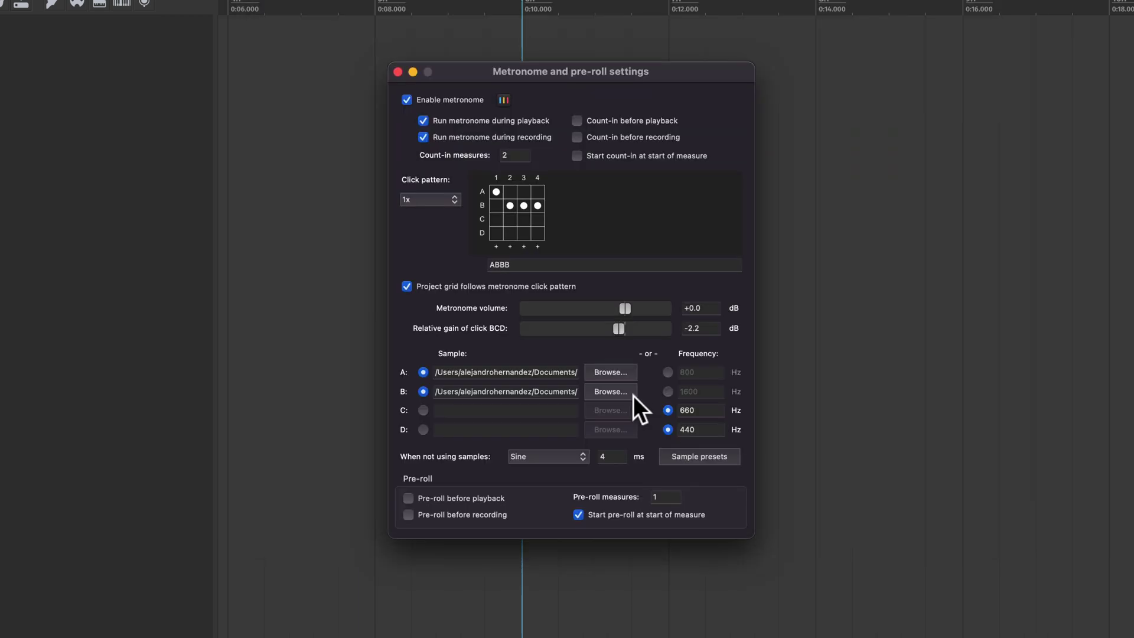
# Step: Save the current click sounds as a sample preset named 'Logic'
pyautogui.click(708, 458)
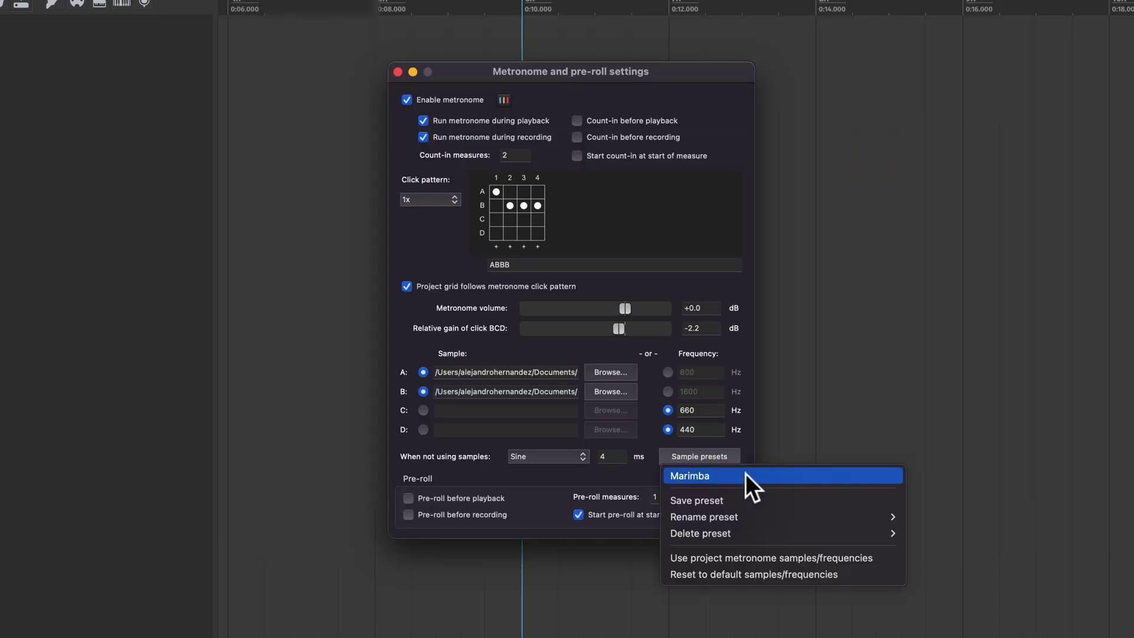
pyautogui.click(721, 494)
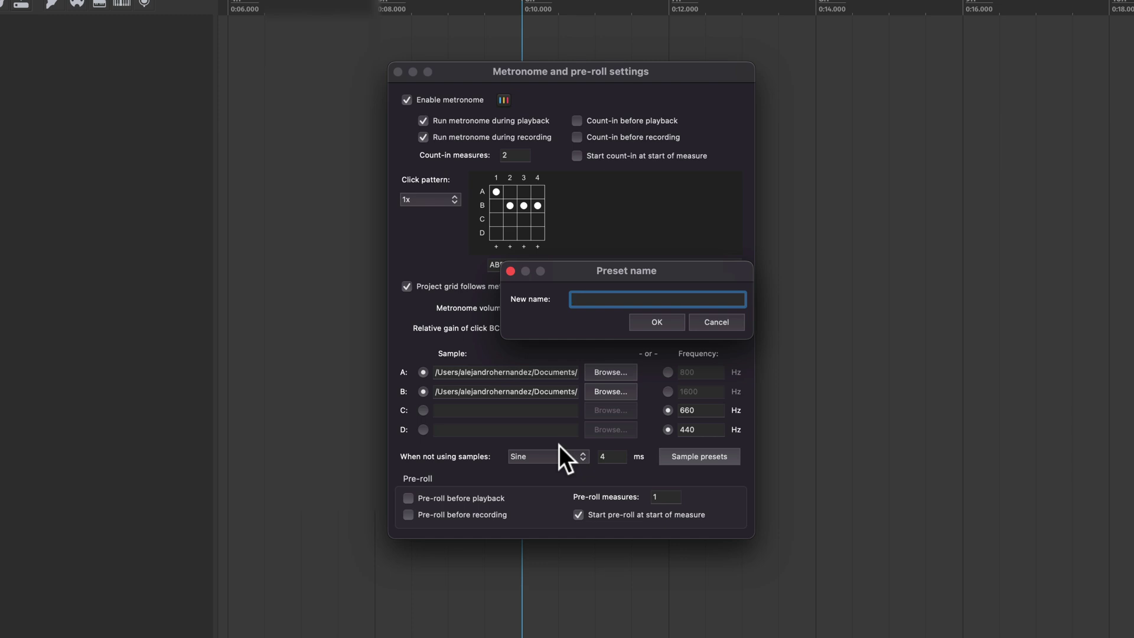
pyautogui.write('Logic')
pyautogui.press('Return')
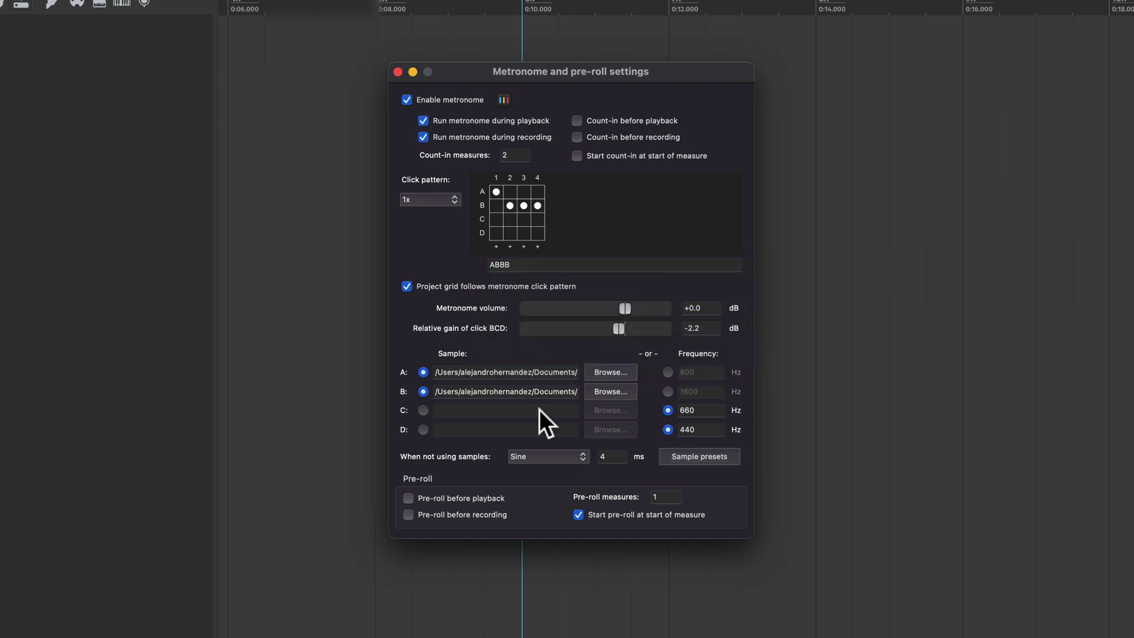
# Step: Load the Cubase Metronome.wav sound and save it as the Cubase sample preset
pyautogui.click(625, 373)
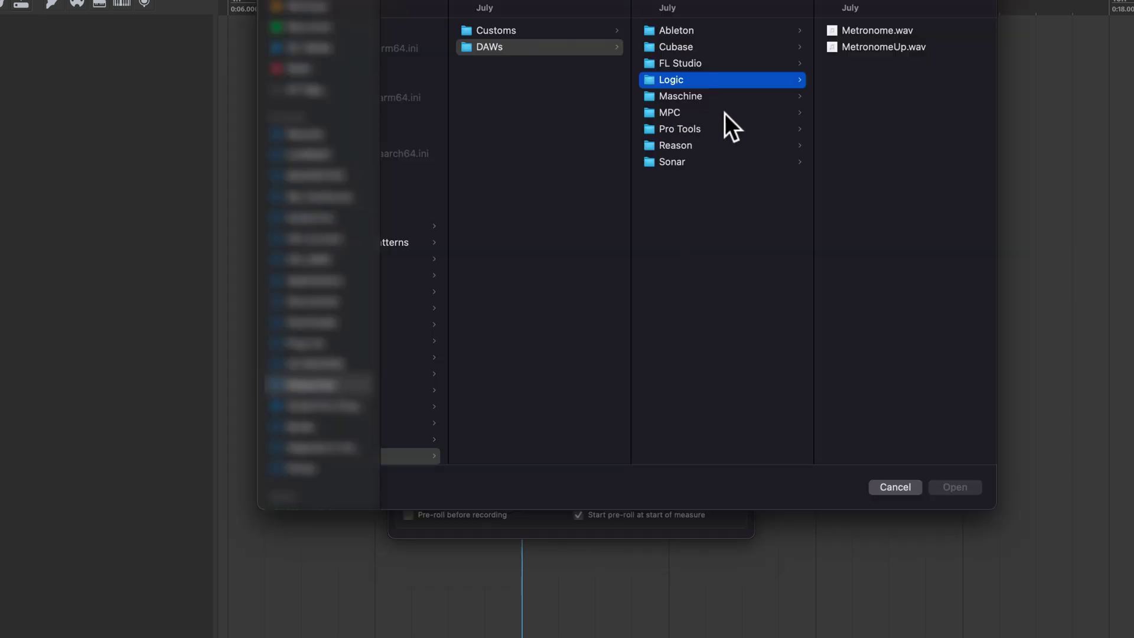
pyautogui.click(727, 47)
pyautogui.click(842, 31)
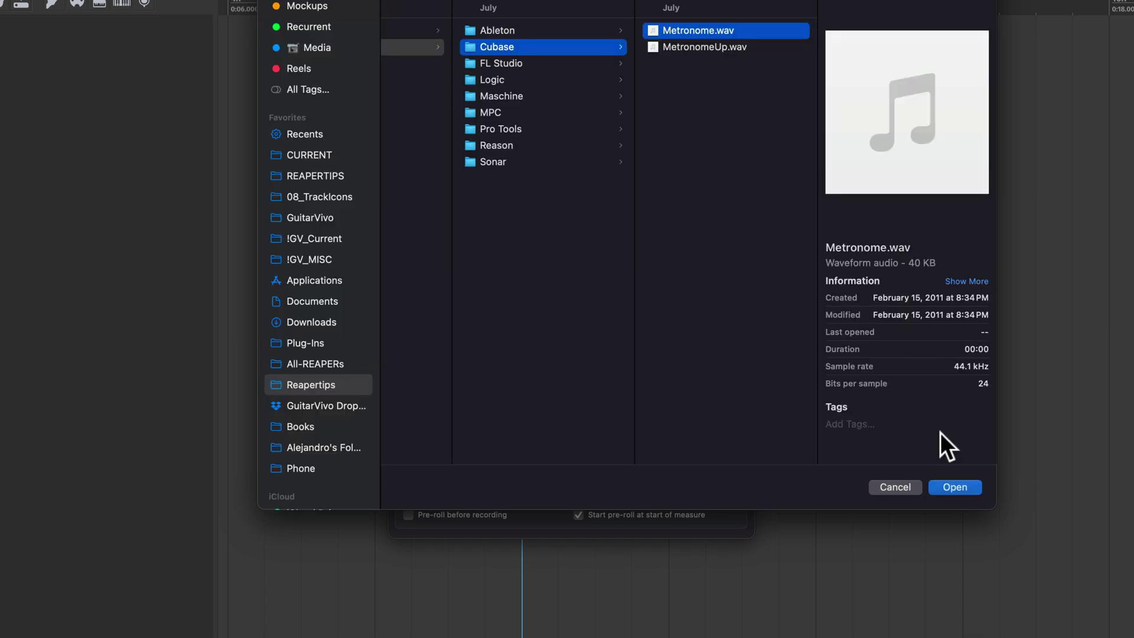
pyautogui.click(955, 484)
pyautogui.click(699, 455)
pyautogui.click(723, 511)
pyautogui.click(732, 456)
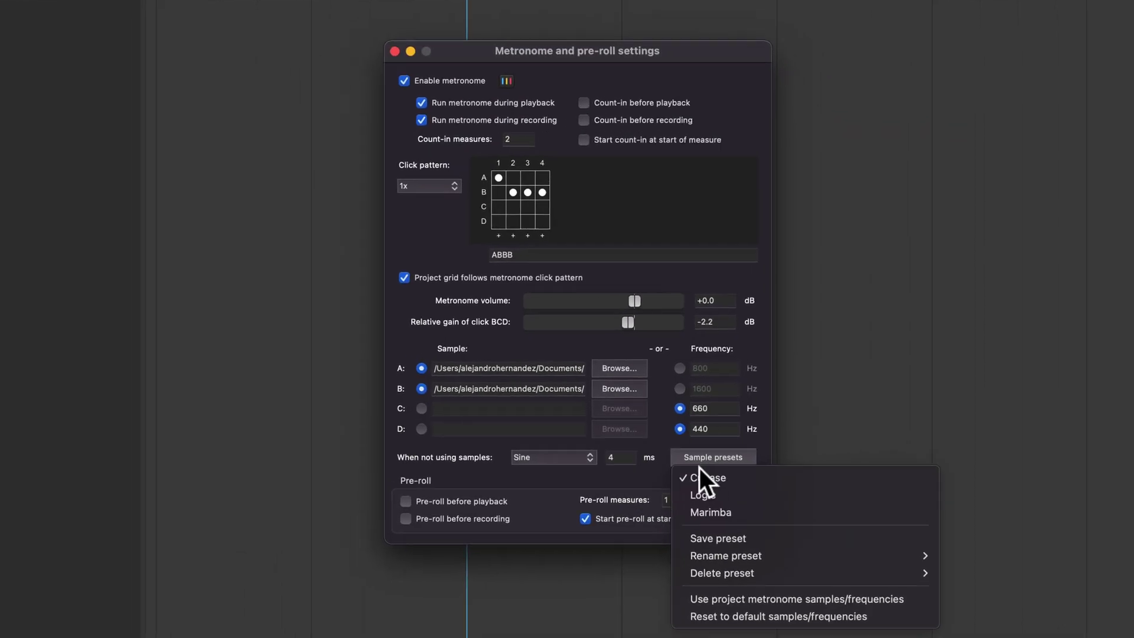
# Step: Switch between the Marimba, Cubase and Logic sample presets, ending on Logic
pyautogui.click(710, 512)
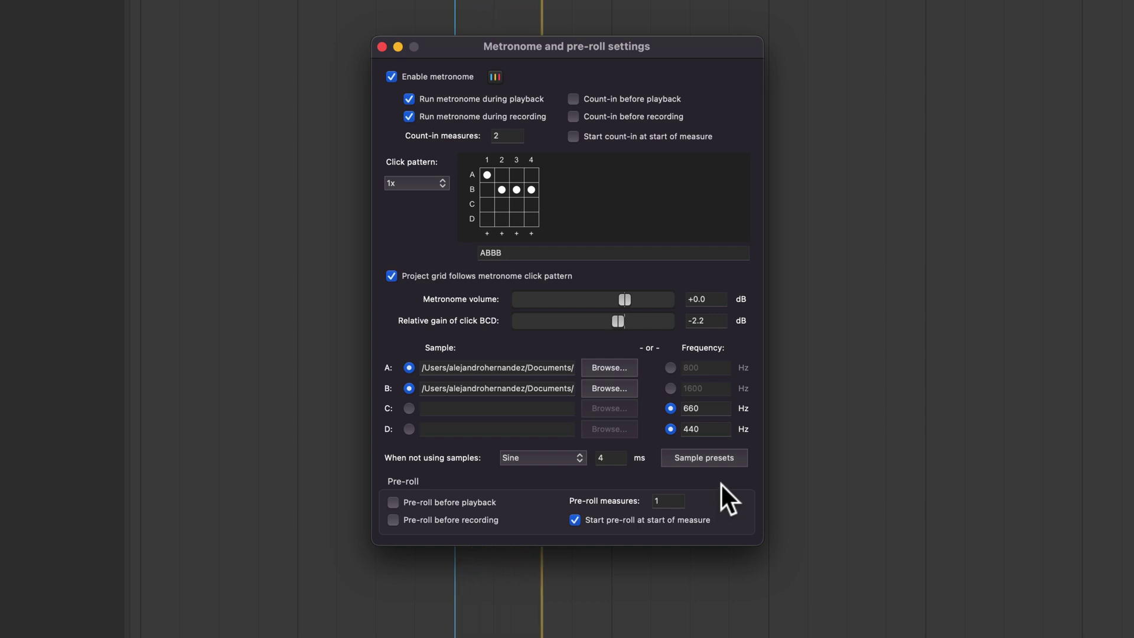
pyautogui.click(707, 458)
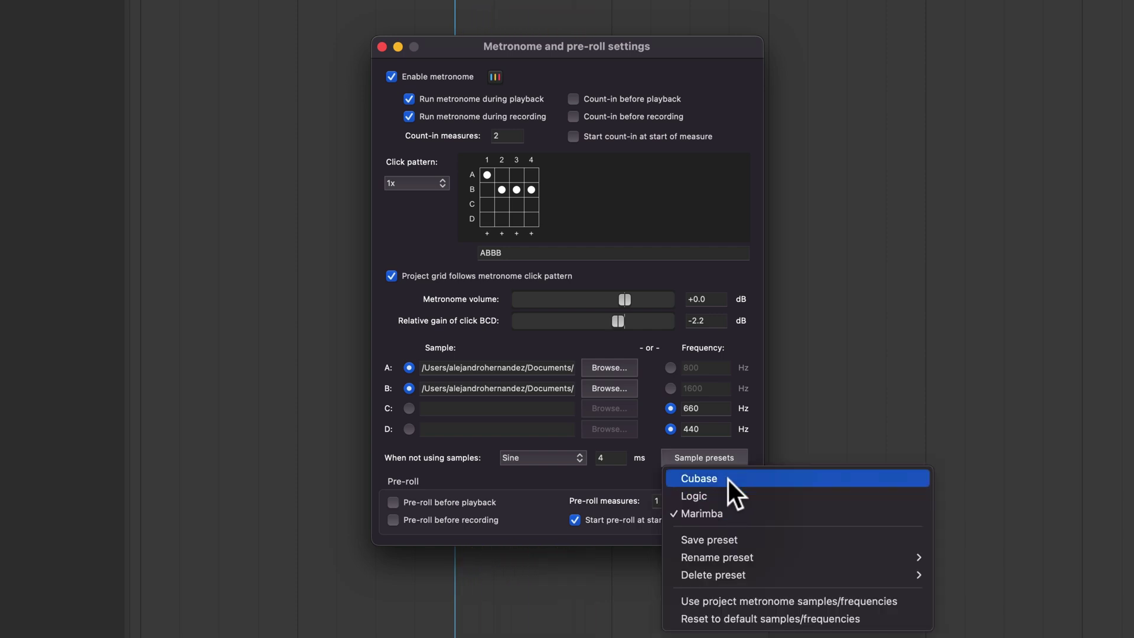
pyautogui.click(726, 478)
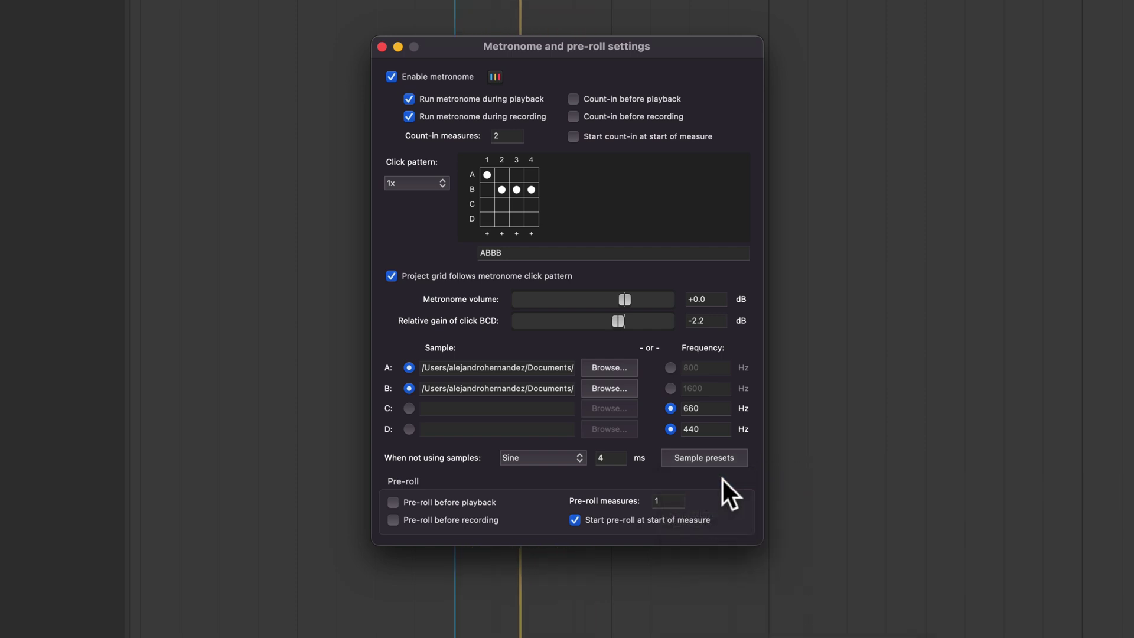
pyautogui.click(720, 467)
pyautogui.click(718, 493)
pyautogui.click(722, 458)
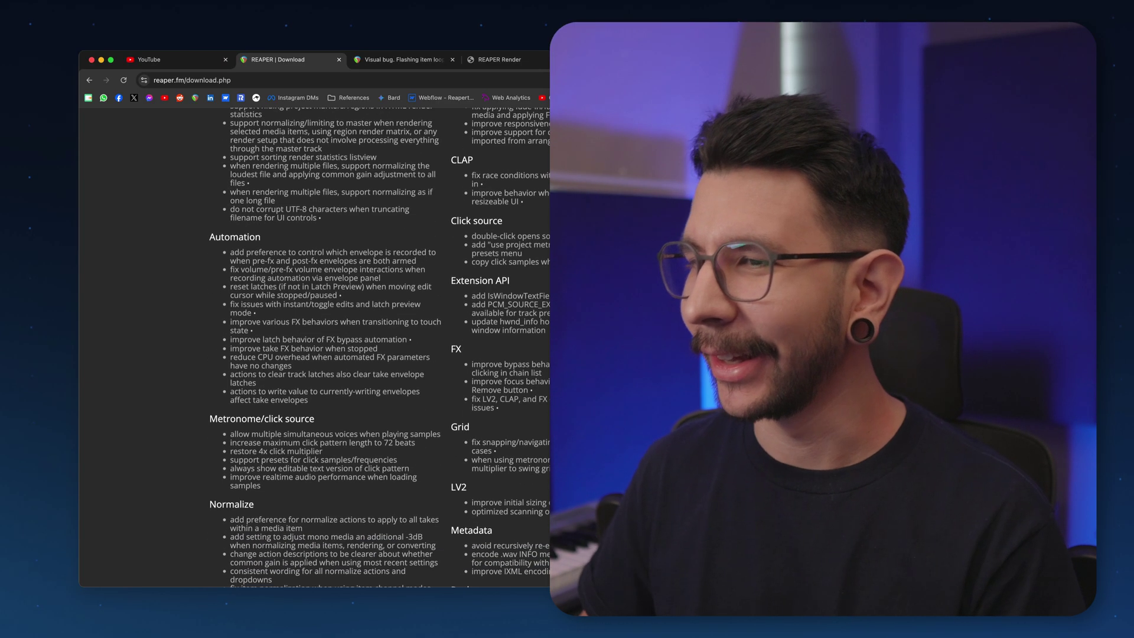
# Step: Scroll the reaper.fm changelog down to its footer and back up slightly
pyautogui.scroll(-5, 401, 274)
pyautogui.scroll(-1, 448, 226)
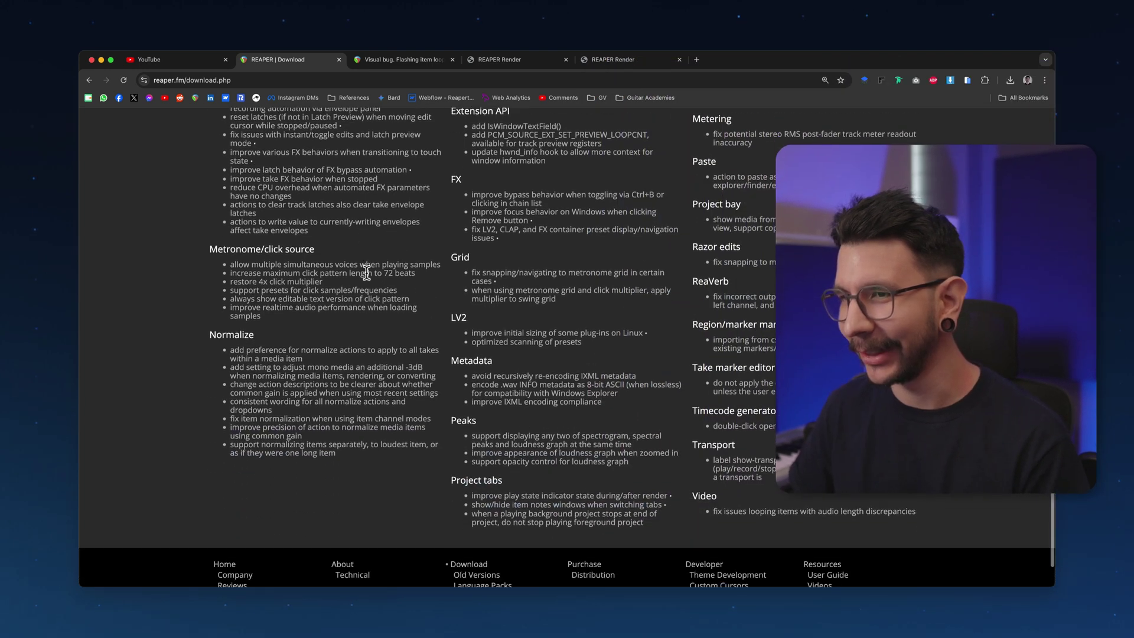
pyautogui.scroll(-1, 590, 248)
pyautogui.scroll(3, 461, 245)
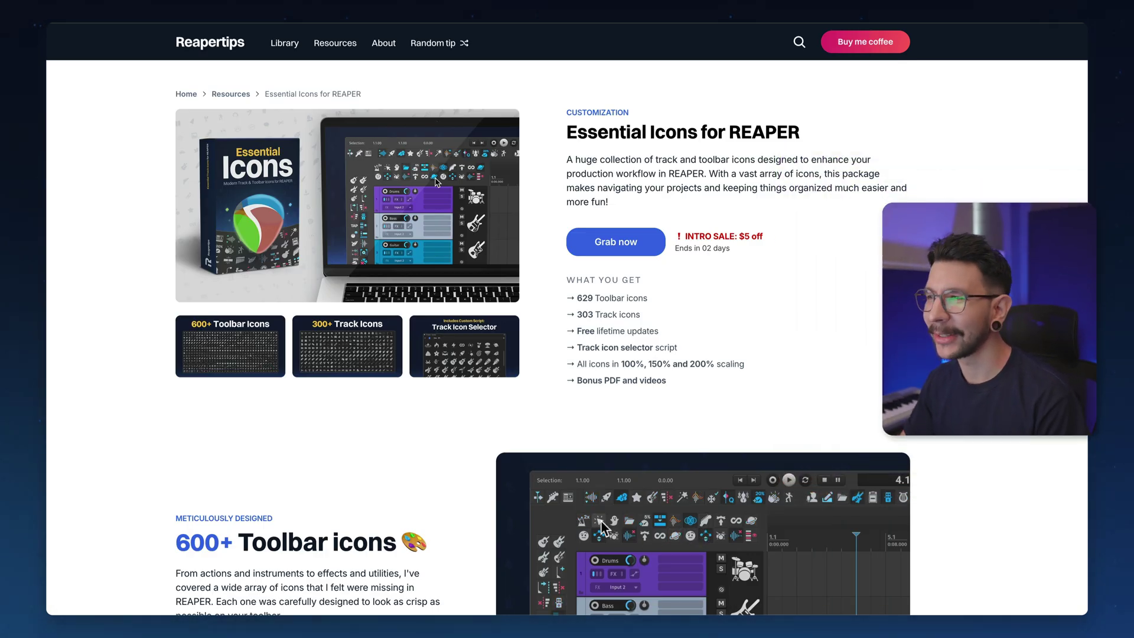
# Step: Scroll the Essential Icons page through its features and FAQ to the Grab now section
pyautogui.scroll(-2, 567, 319)
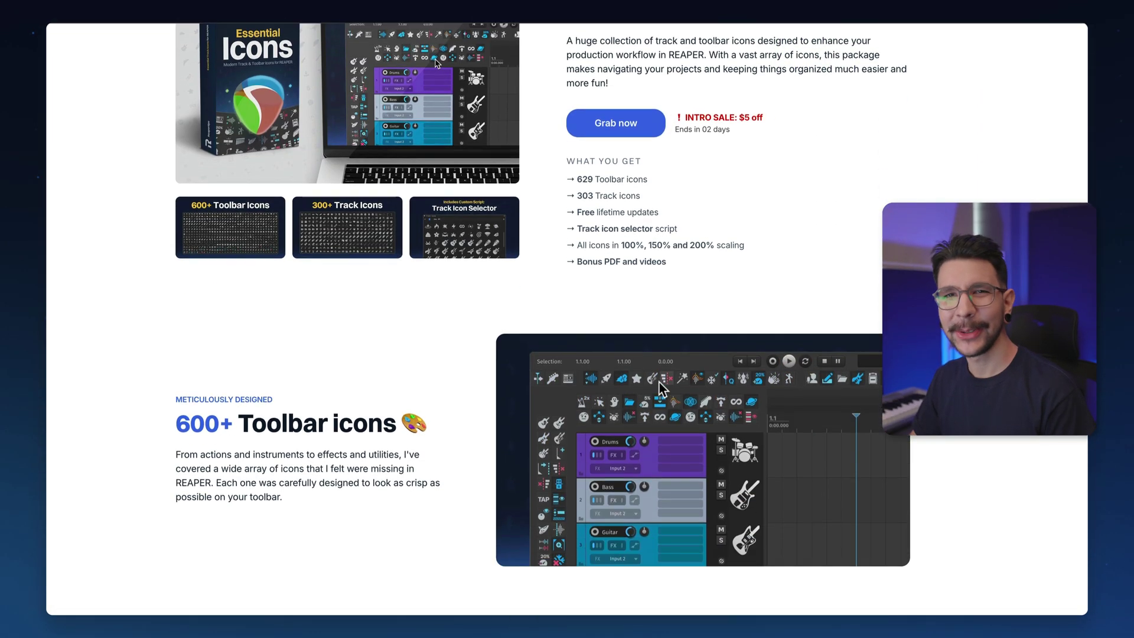
pyautogui.scroll(-2, 659, 381)
pyautogui.scroll(-6, 702, 262)
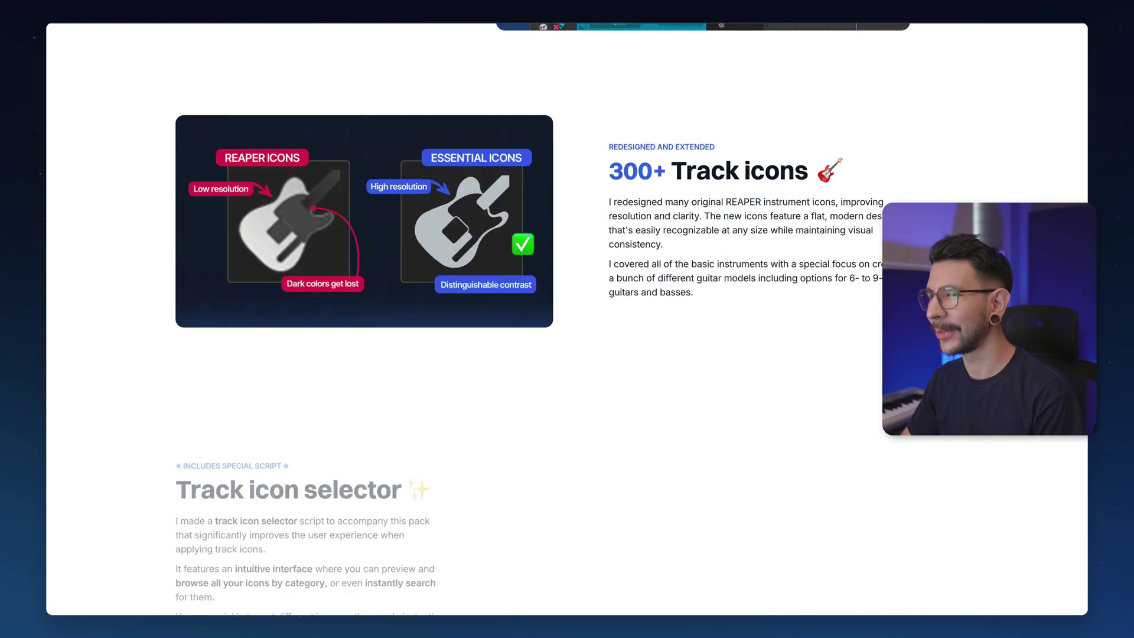
pyautogui.scroll(-1, 566, 319)
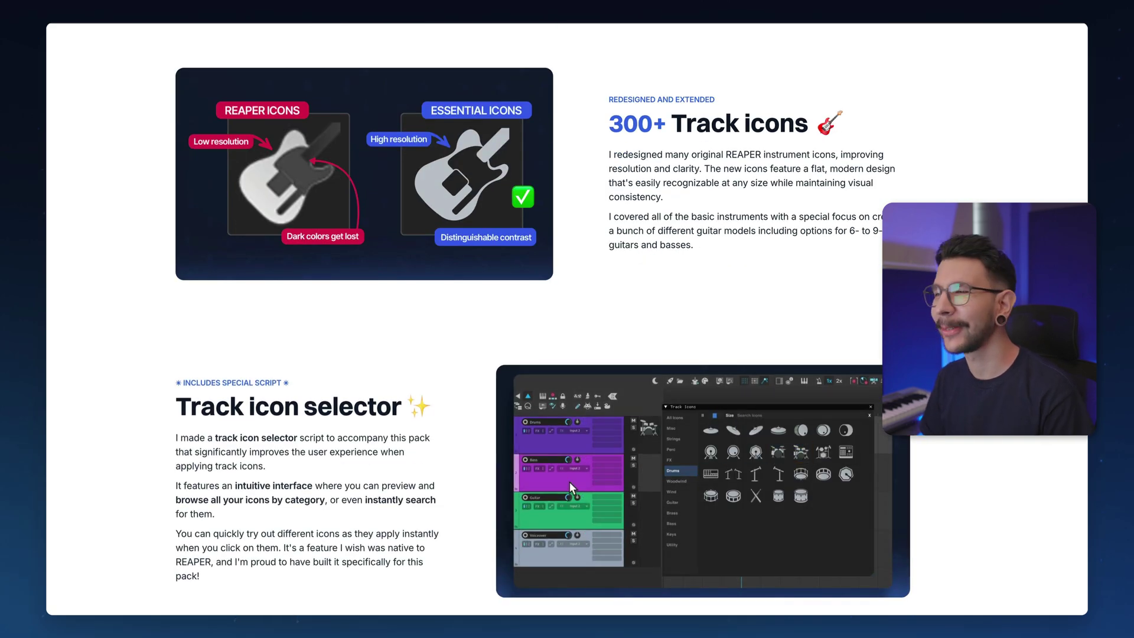
pyautogui.scroll(-5, 567, 319)
pyautogui.scroll(-4, 567, 319)
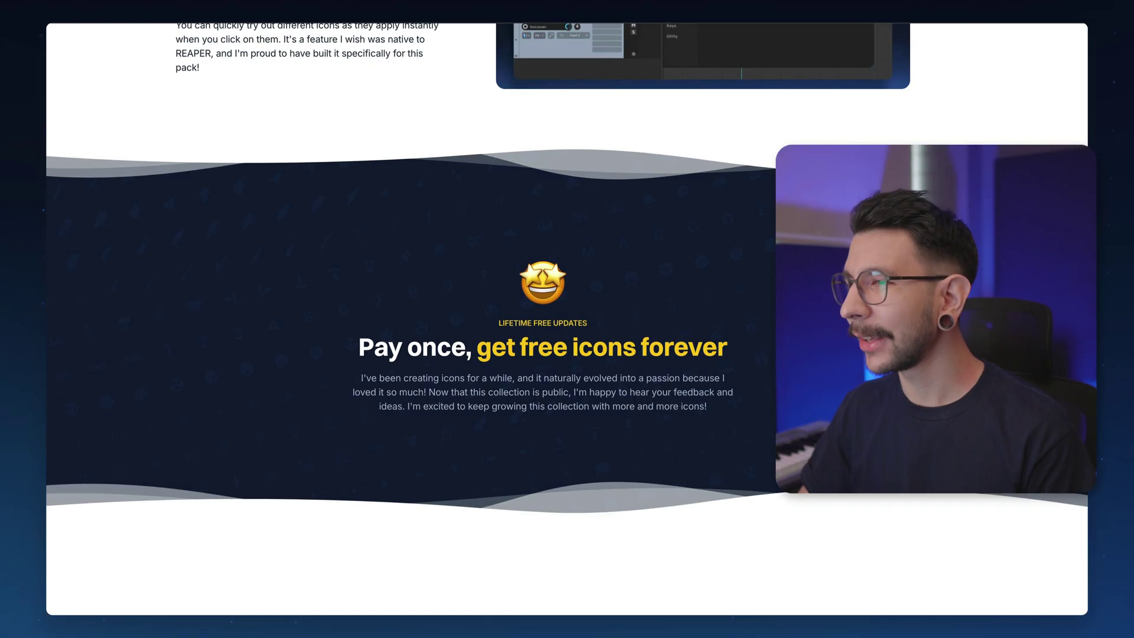
pyautogui.scroll(-8, 567, 319)
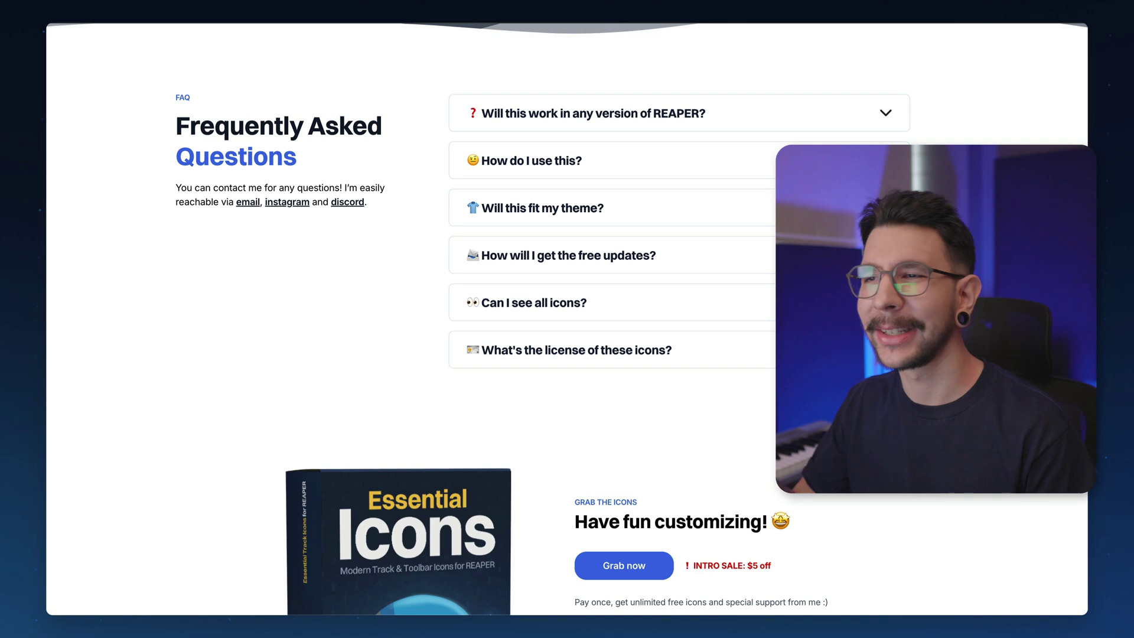
pyautogui.scroll(-5, 567, 319)
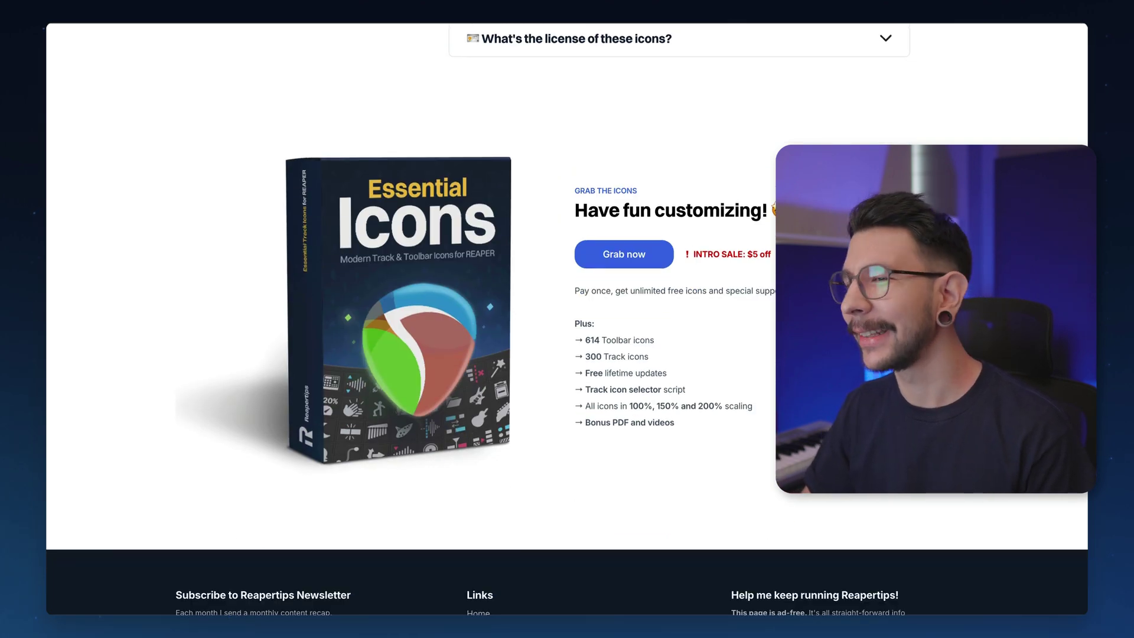